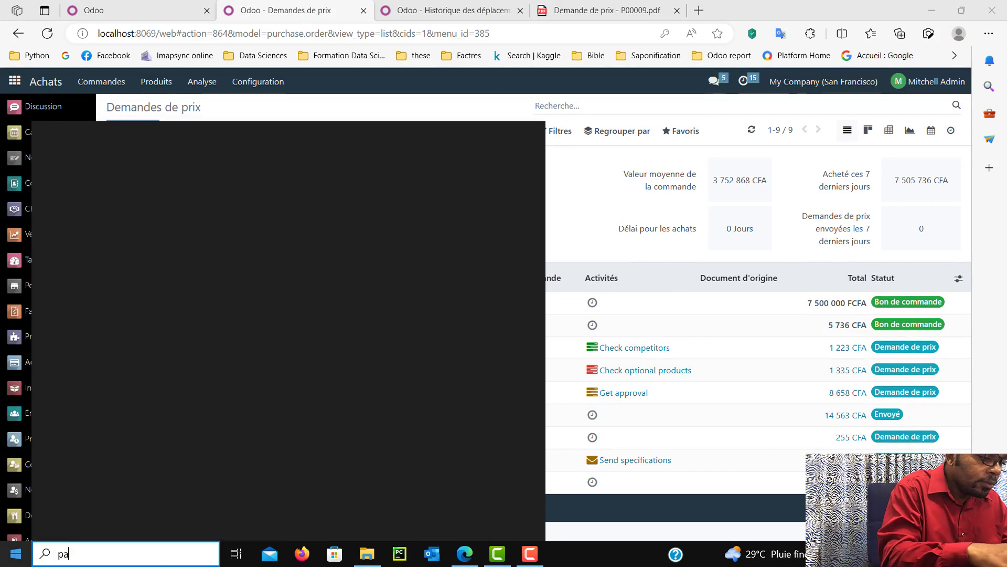
# Capture the content area of the Demandes de prix page and paste it into a blank Paint canvas
pyautogui.press('Return')
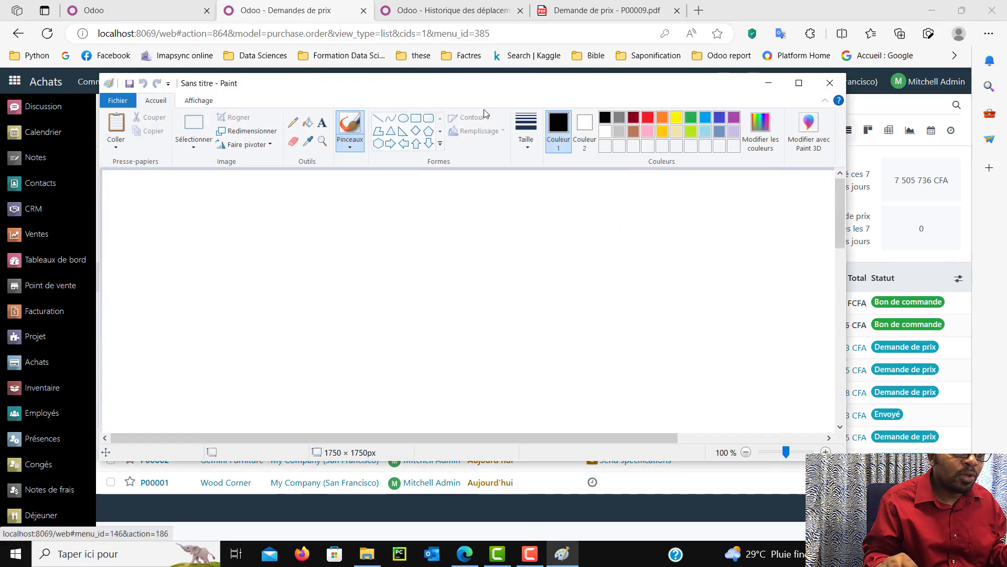
pyautogui.click(860, 66)
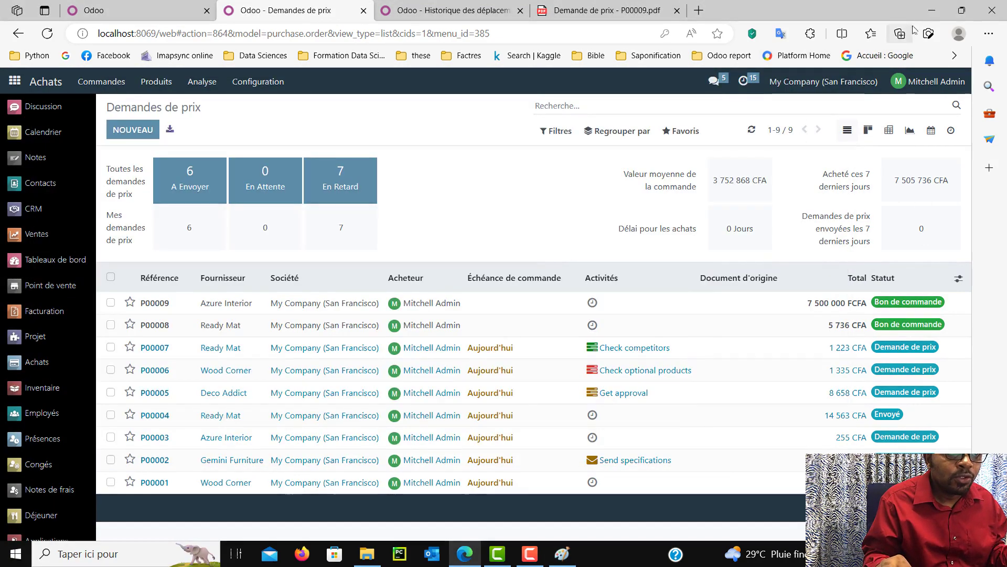
pyautogui.click(929, 33)
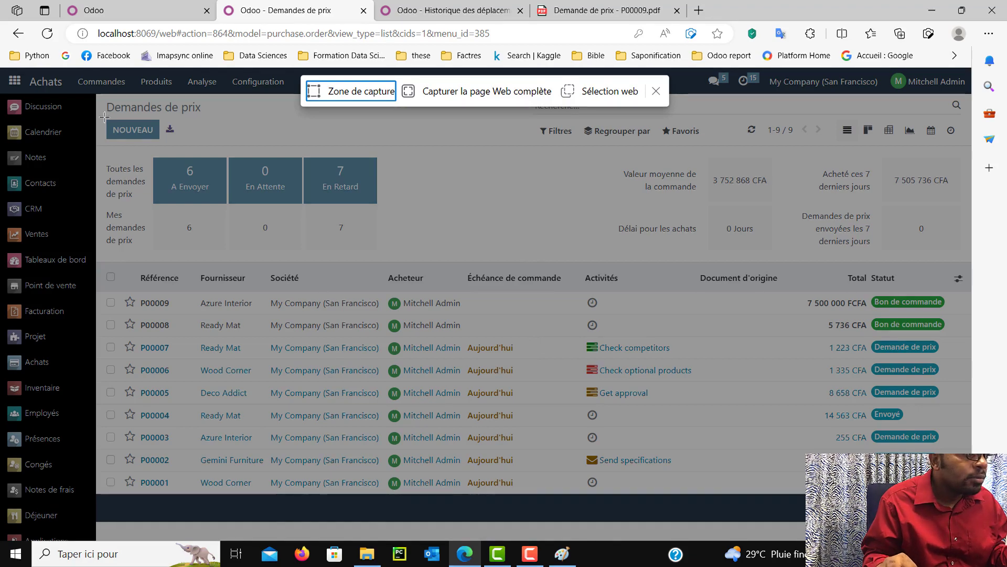
pyautogui.moveTo(93, 96); pyautogui.dragTo(969, 497)
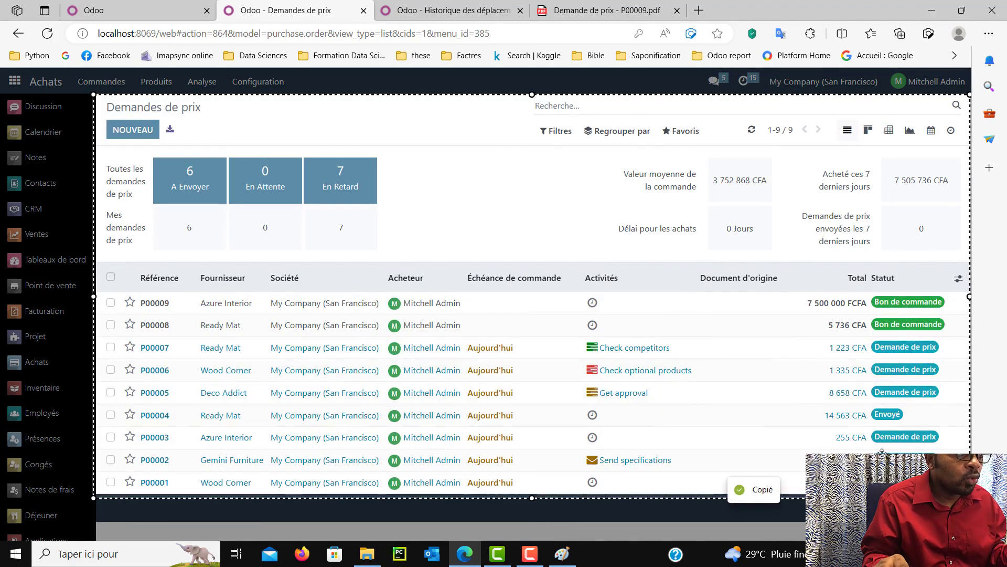
pyautogui.click(562, 553)
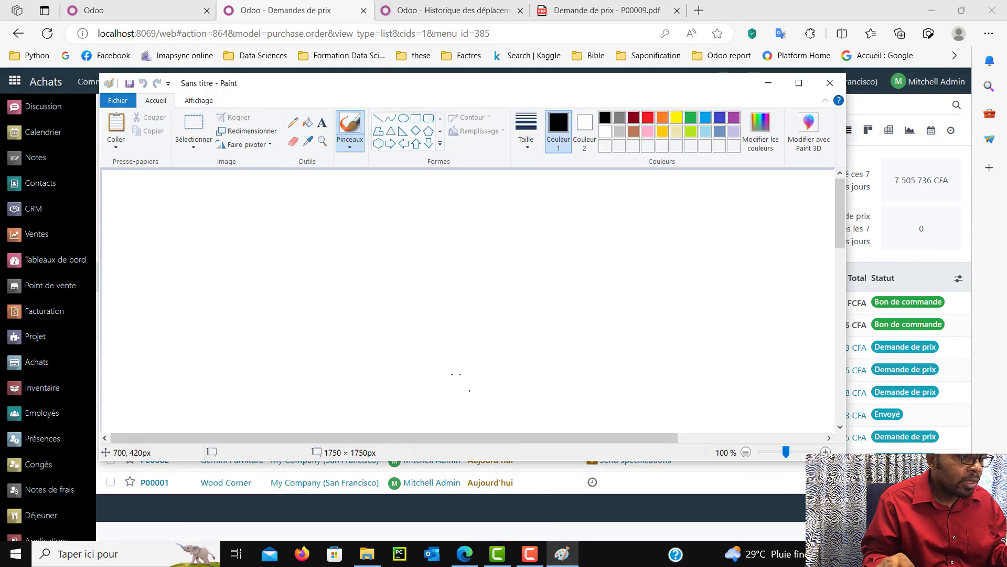
pyautogui.hotkey('ctrl', 'v')
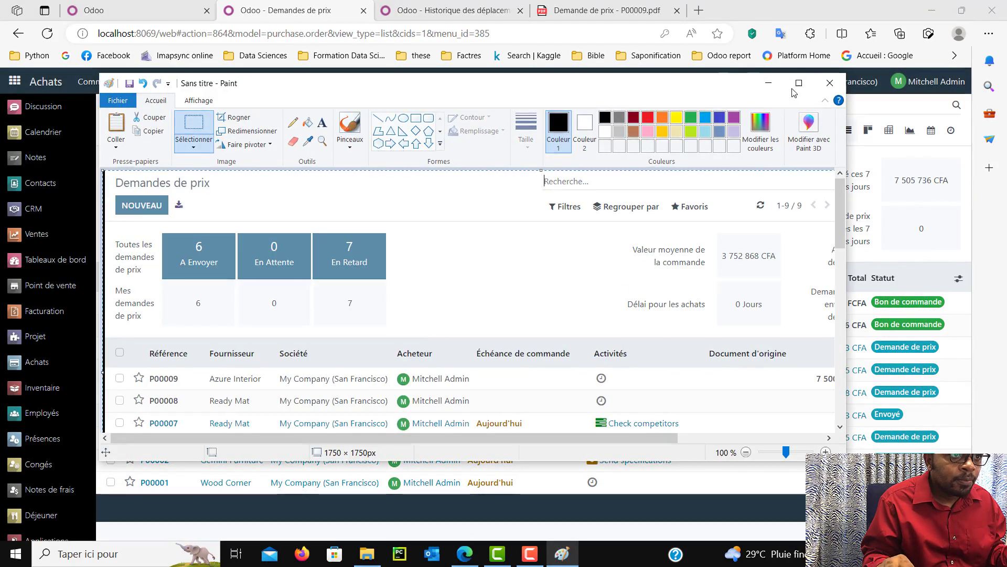
pyautogui.click(769, 83)
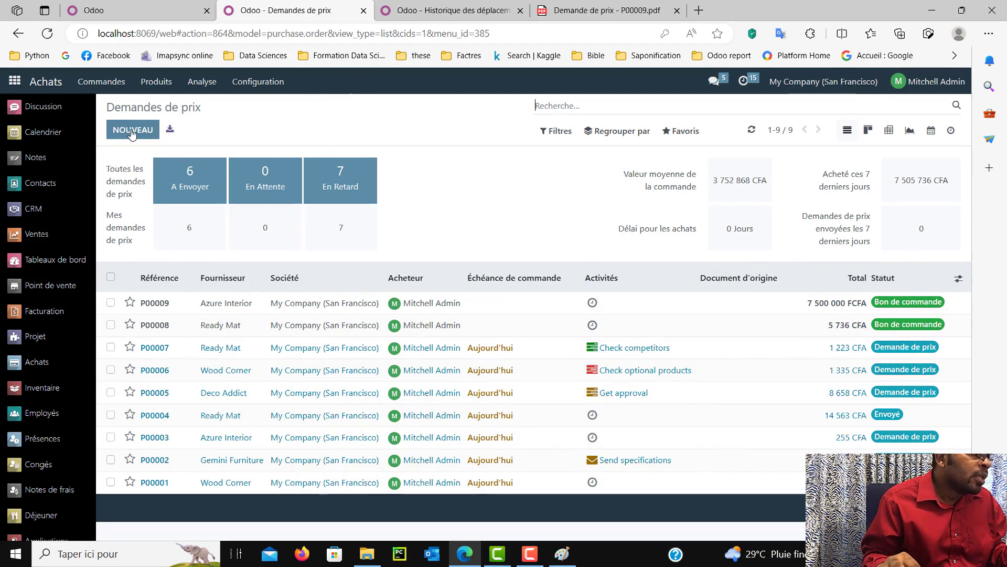
# Look through the Commandes options and examine the Produits catalogue of purchasable items
pyautogui.click(117, 84)
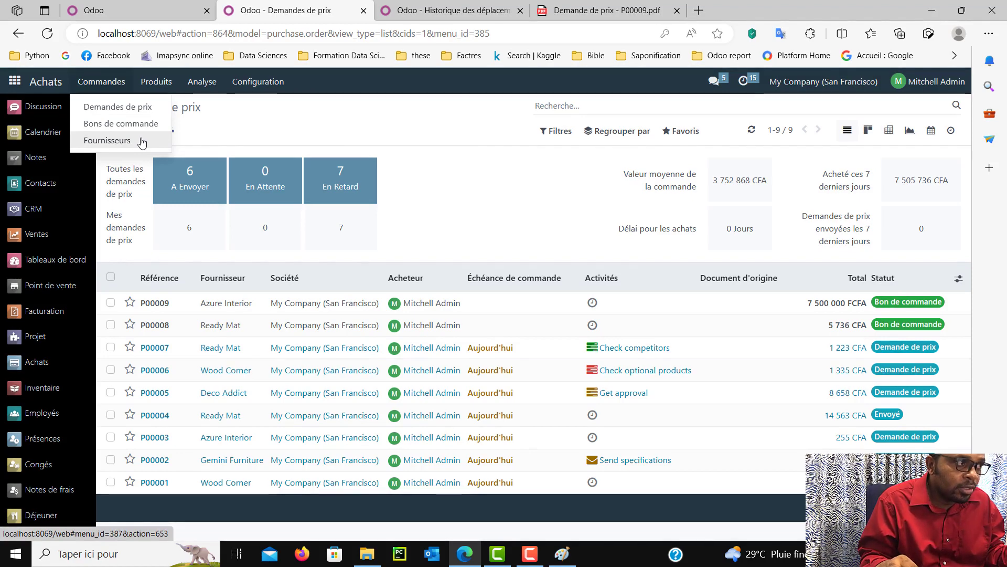
pyautogui.click(153, 81)
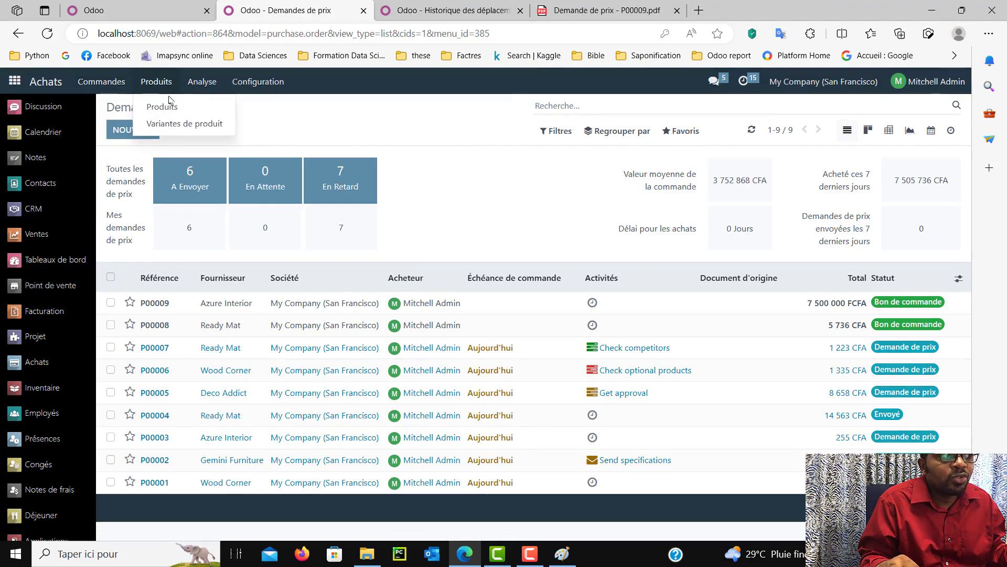
pyautogui.click(165, 107)
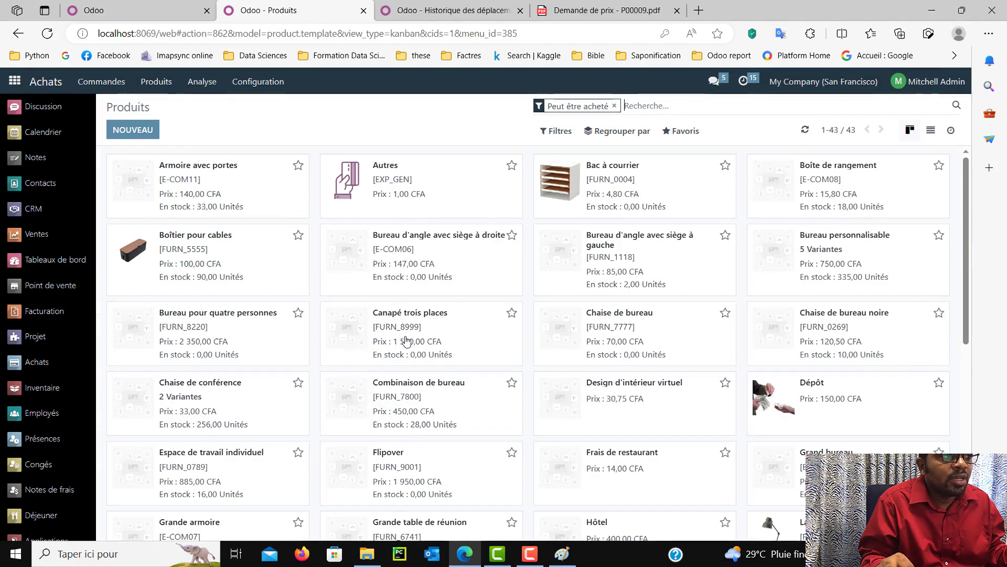
pyautogui.scroll(-5, 485, 445)
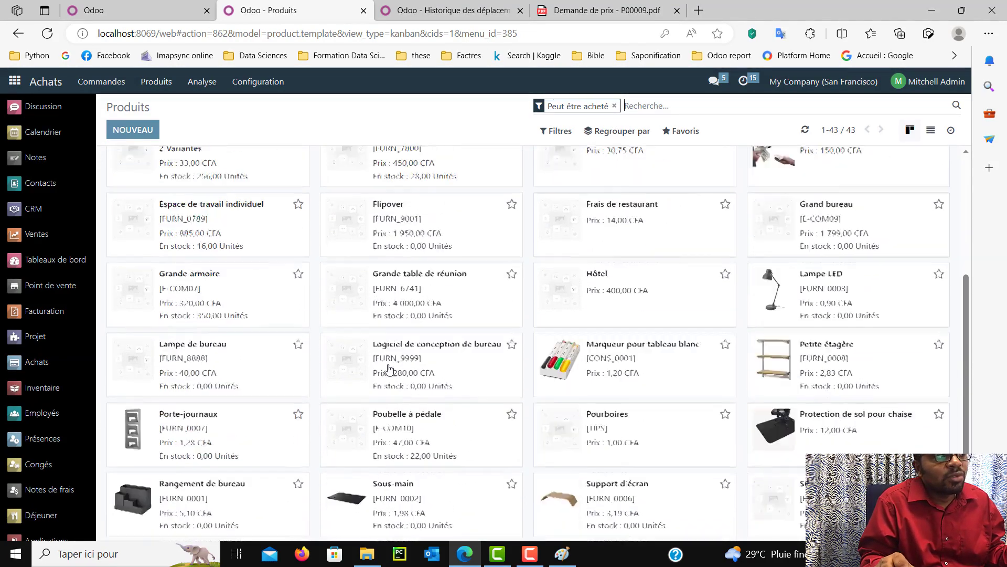
pyautogui.scroll(5, 285, 295)
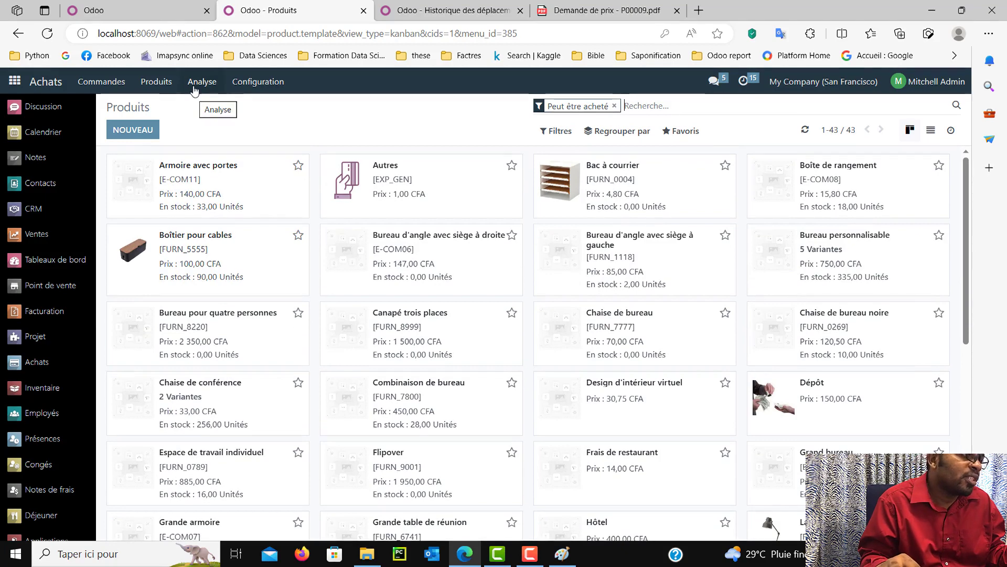
# Examine the Analyse des achats graph with its available measures, and the Sales dashboard
pyautogui.click(195, 84)
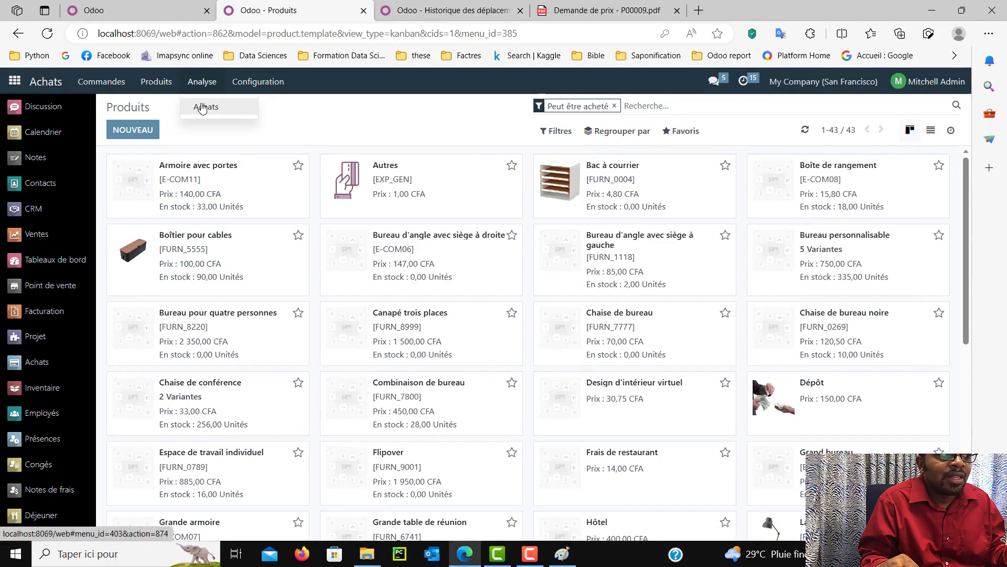
pyautogui.click(202, 106)
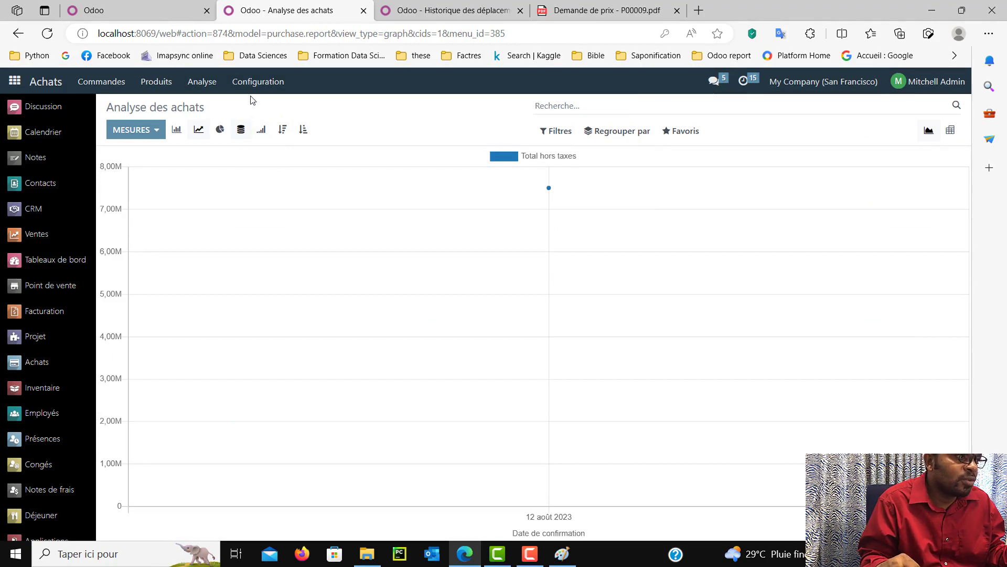
pyautogui.click(135, 129)
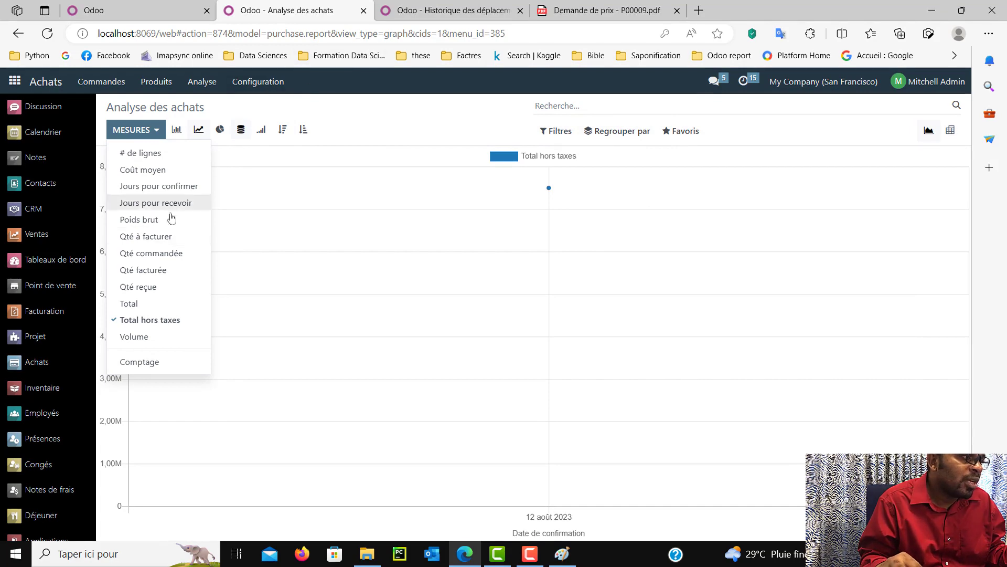
pyautogui.click(51, 265)
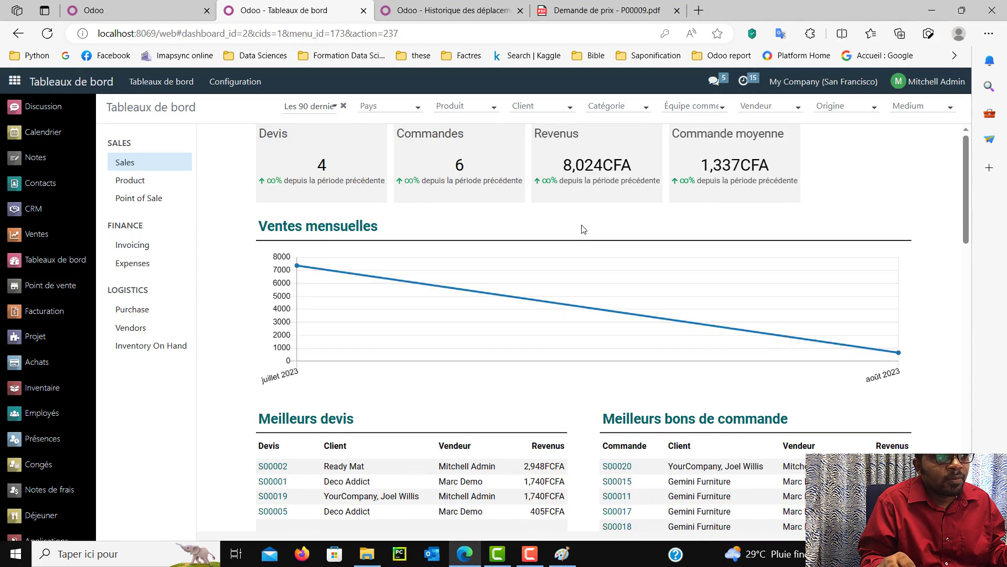
pyautogui.scroll(-3, 577, 241)
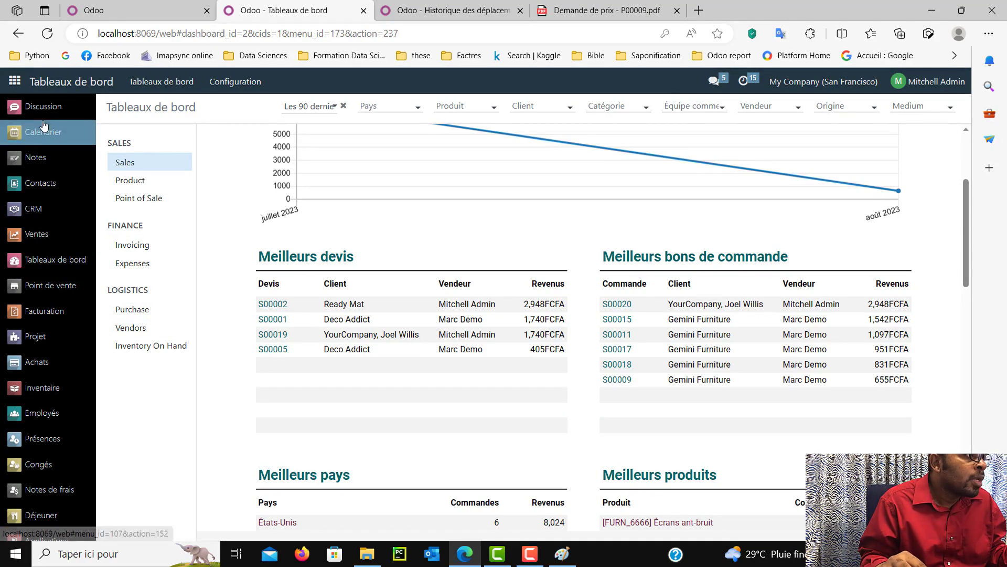
# Return to the Achats module and review its Paramètres for orders, invoicing, products and logistics
pyautogui.click(46, 372)
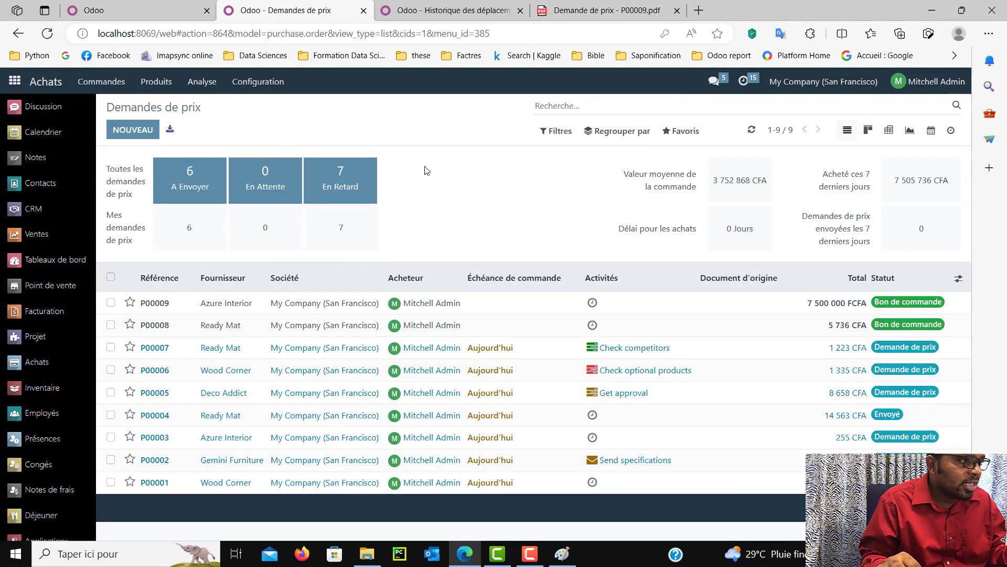
pyautogui.click(258, 81)
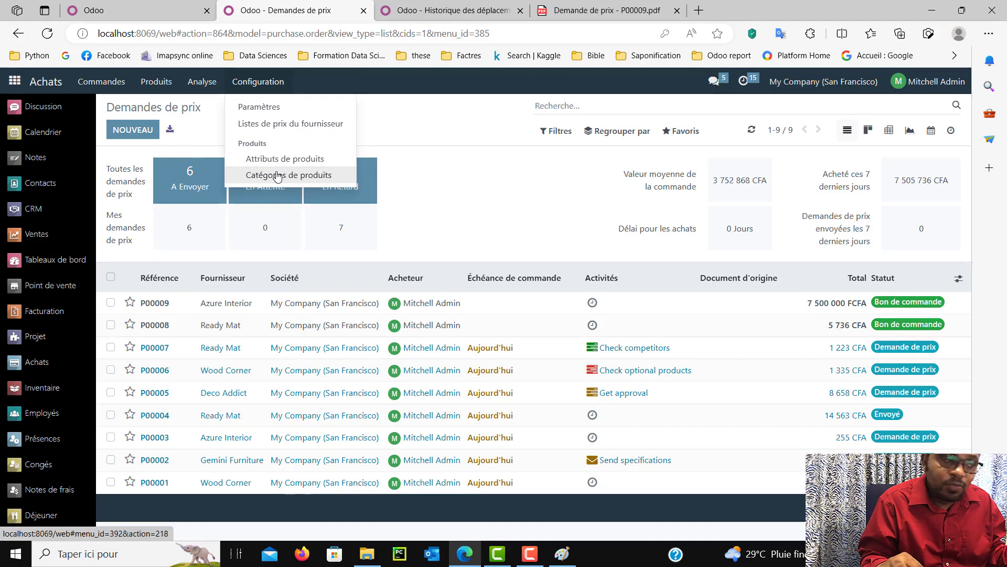
pyautogui.click(282, 108)
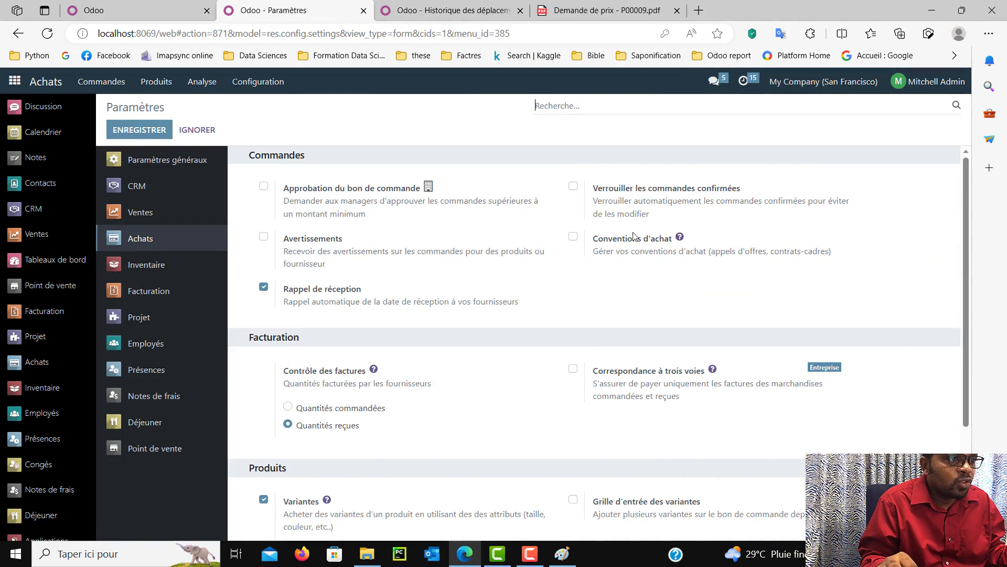
pyautogui.scroll(-3, 367, 388)
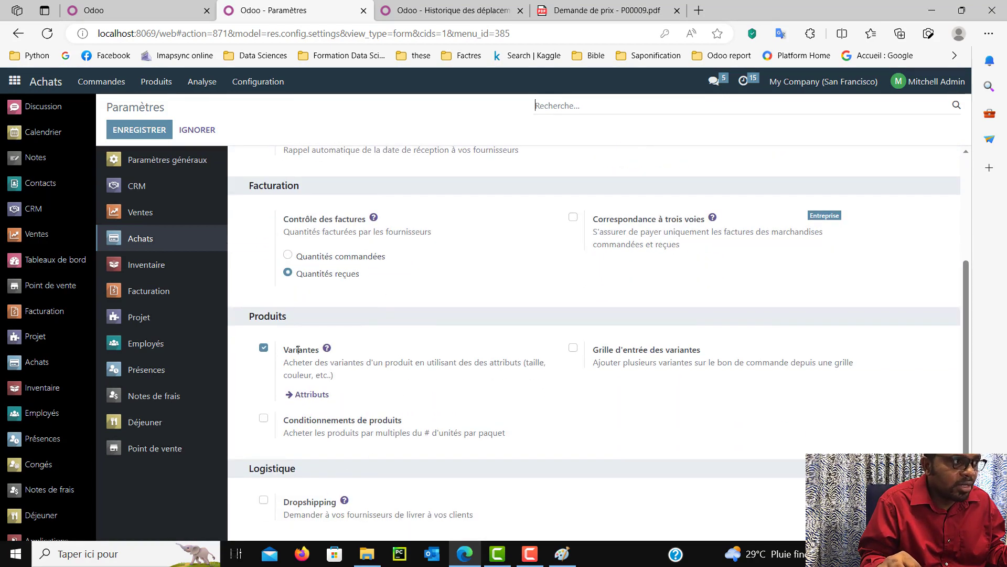
# Start a new purchase order from the Bons de commande list
pyautogui.click(98, 84)
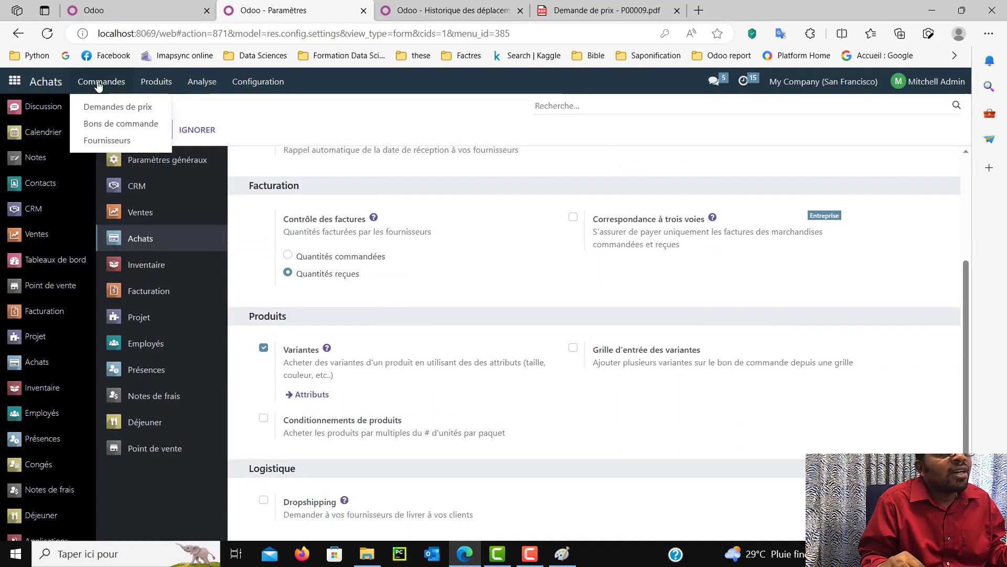
pyautogui.click(102, 122)
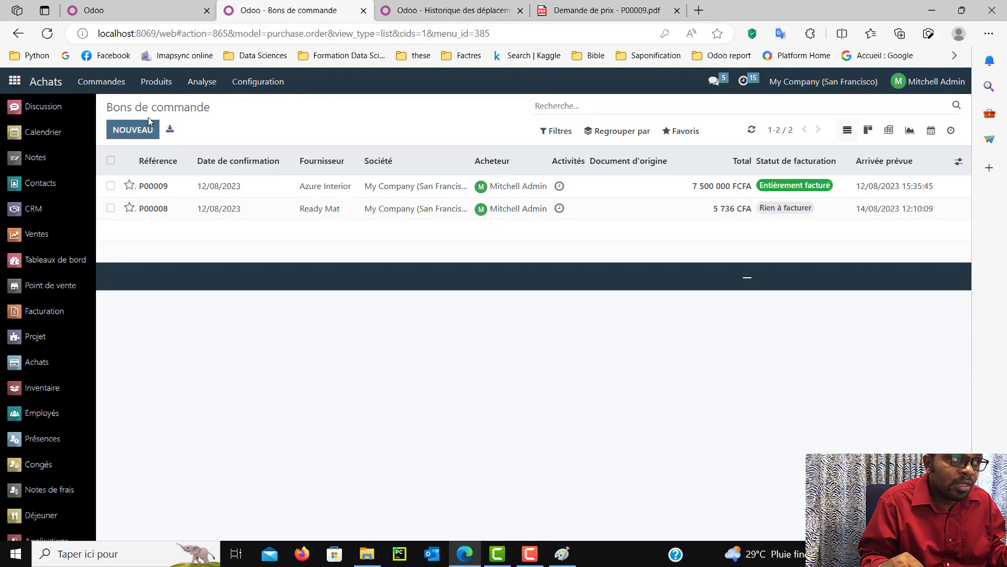
pyautogui.click(136, 131)
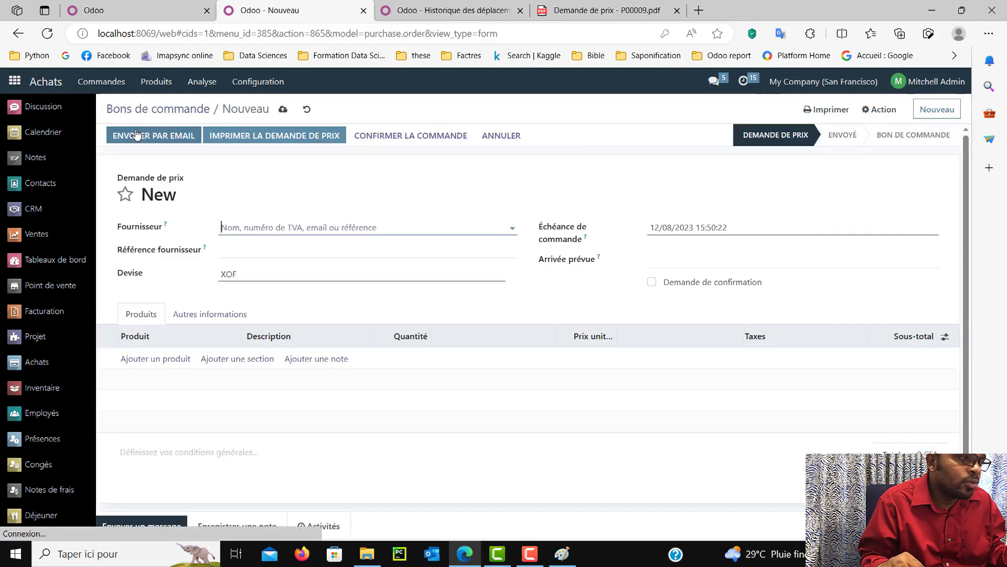
# Choose Deco Addict as the order's supplier through the advanced search and set the currency to XAF
pyautogui.click(360, 220)
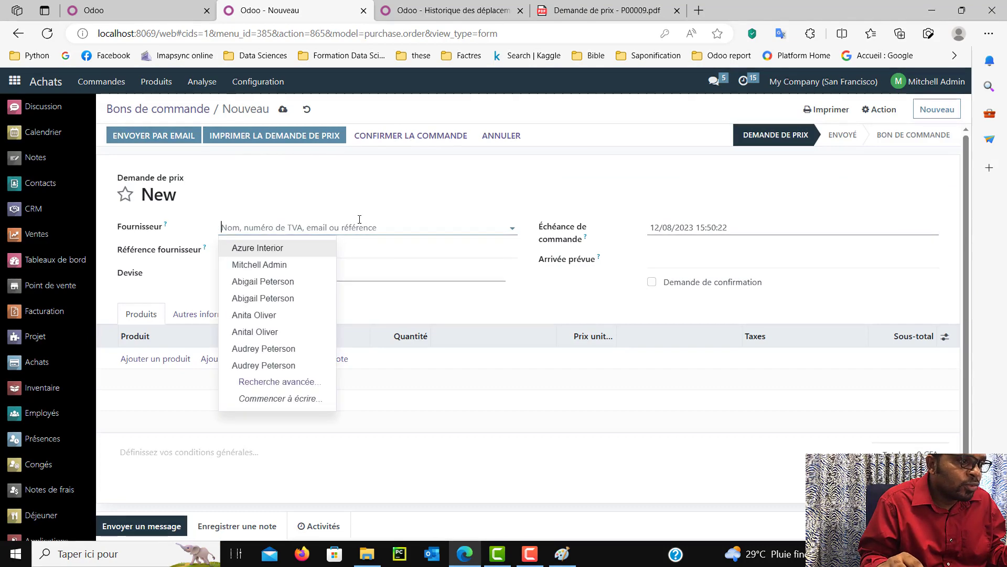
pyautogui.click(291, 402)
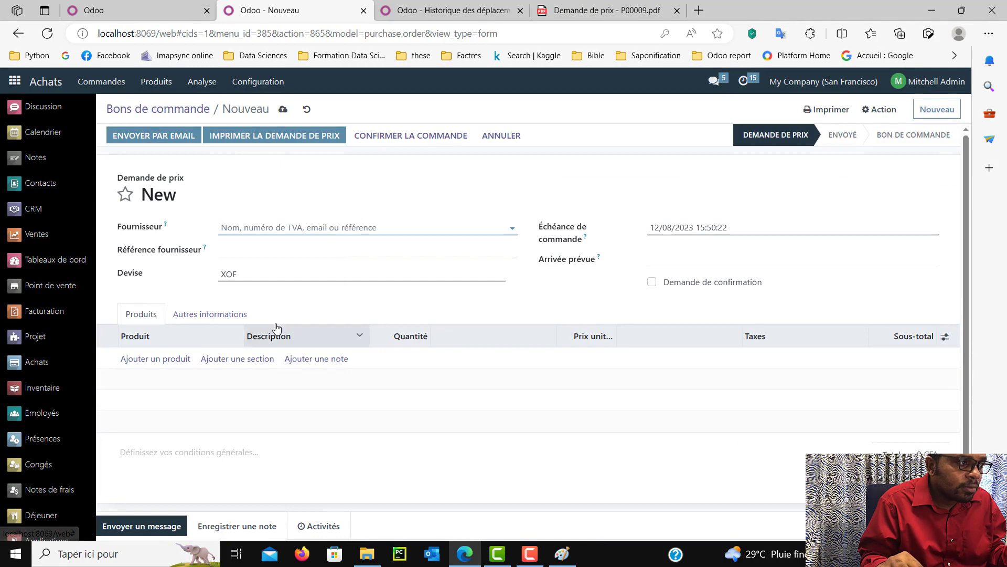
pyautogui.click(299, 224)
pyautogui.click(261, 382)
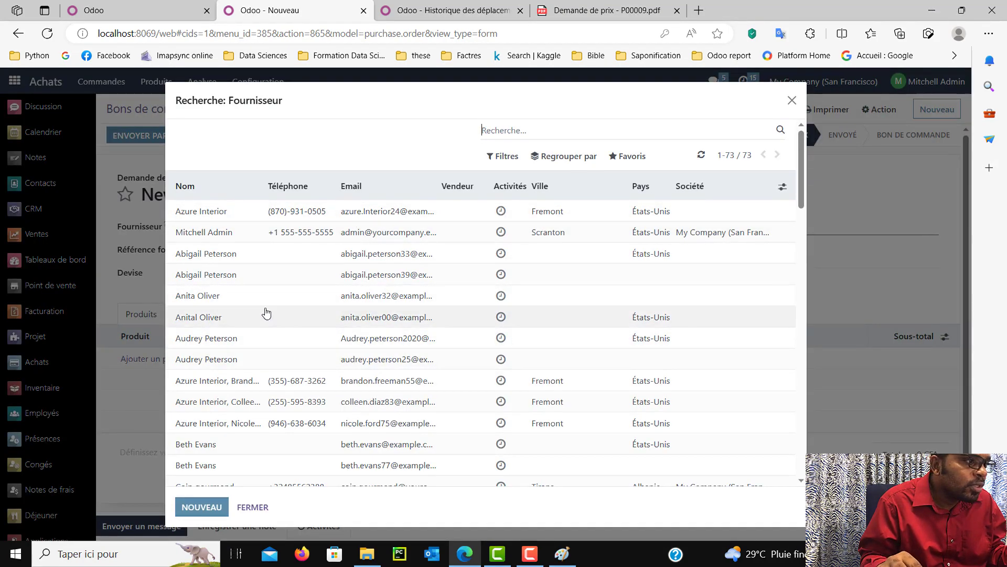
pyautogui.scroll(-2, 267, 313)
pyautogui.scroll(-3, 256, 368)
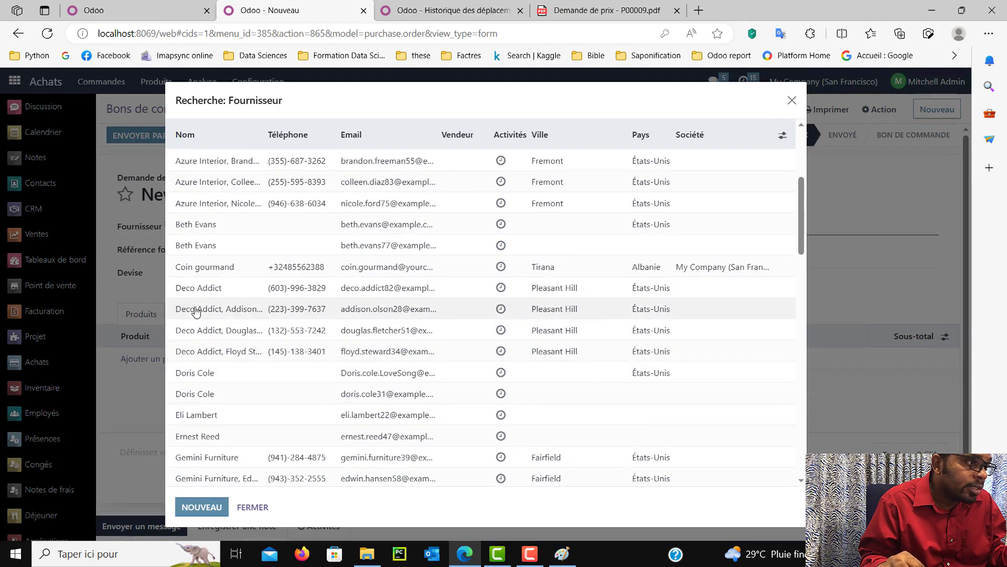
pyautogui.click(197, 289)
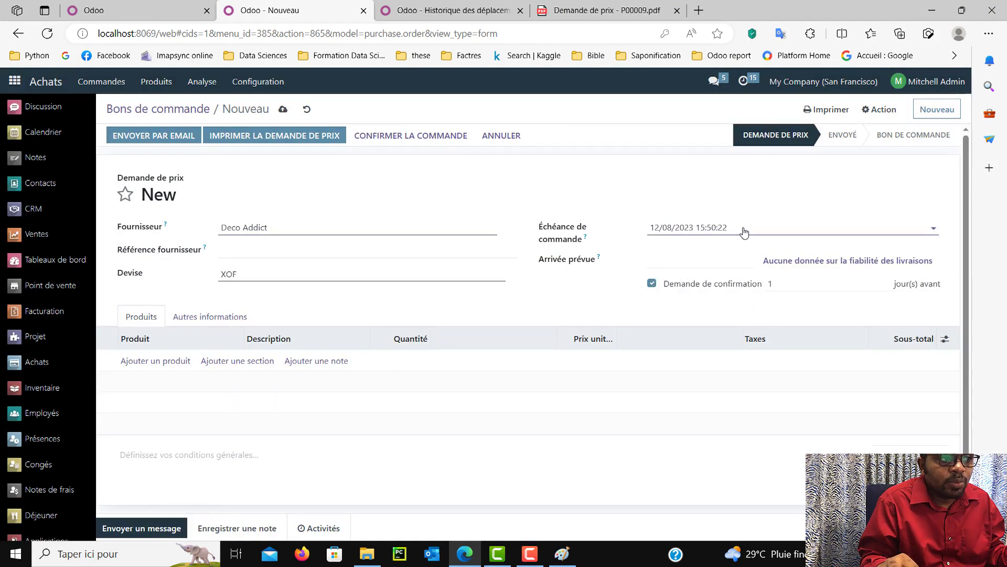
pyautogui.click(289, 275)
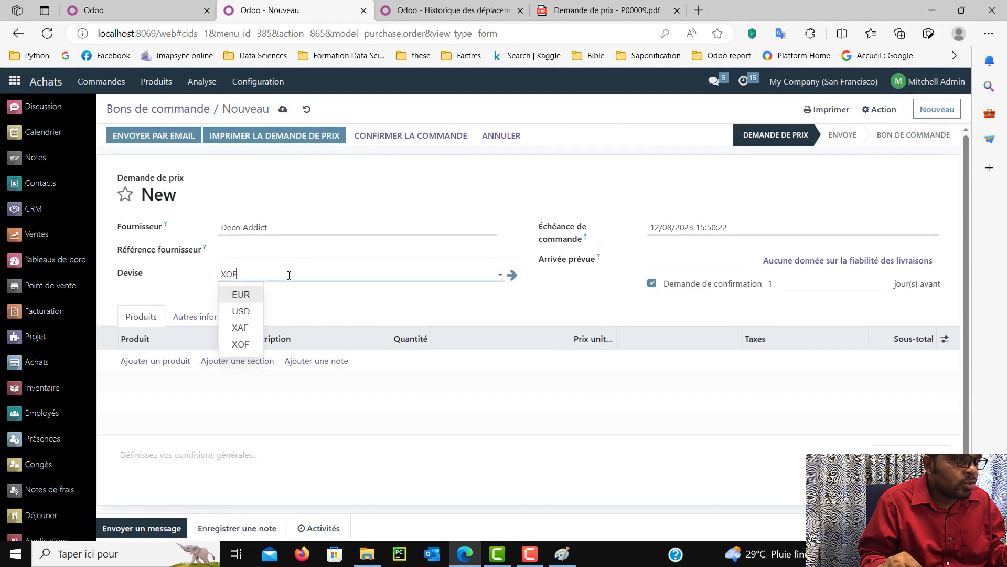
pyautogui.click(245, 332)
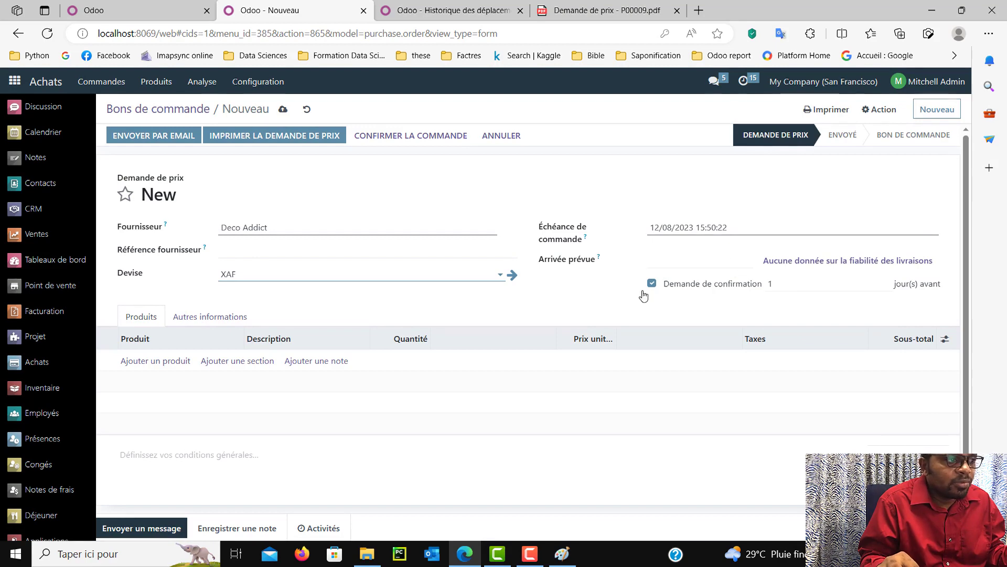
# Add a product line for [FURN_0003] Lampe LED to the order through the advanced product search
pyautogui.click(160, 361)
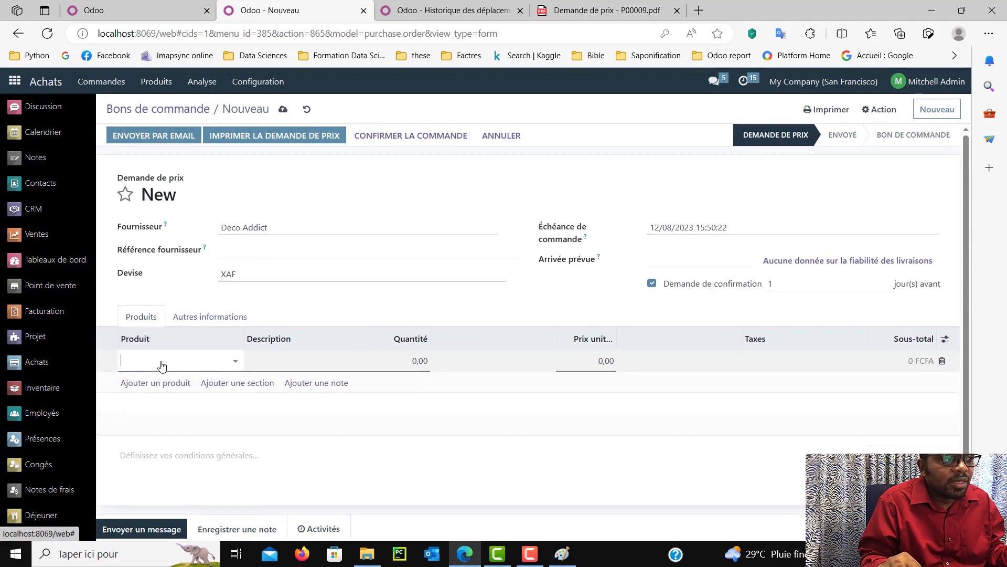
pyautogui.click(235, 361)
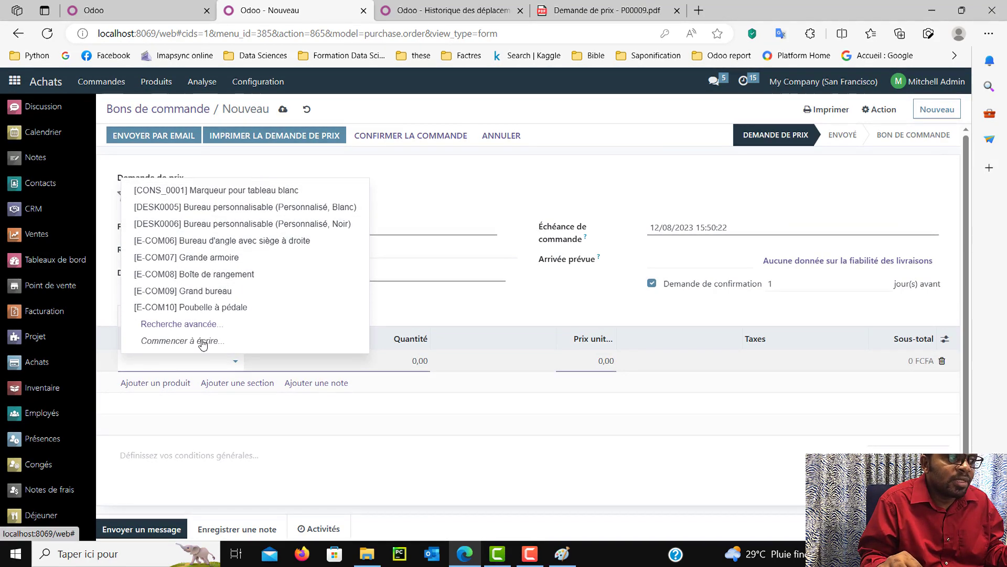
pyautogui.click(196, 324)
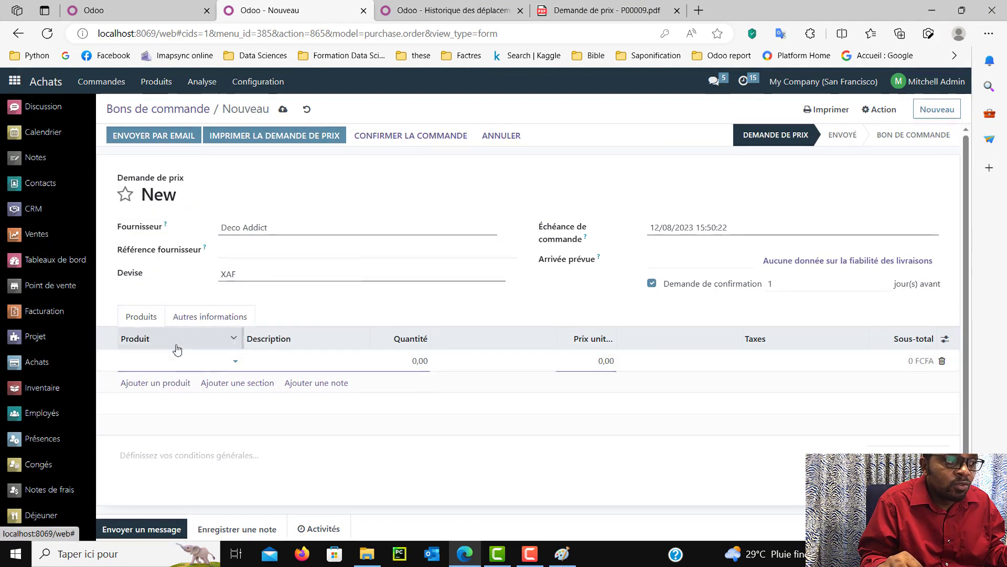
pyautogui.scroll(-4, 219, 373)
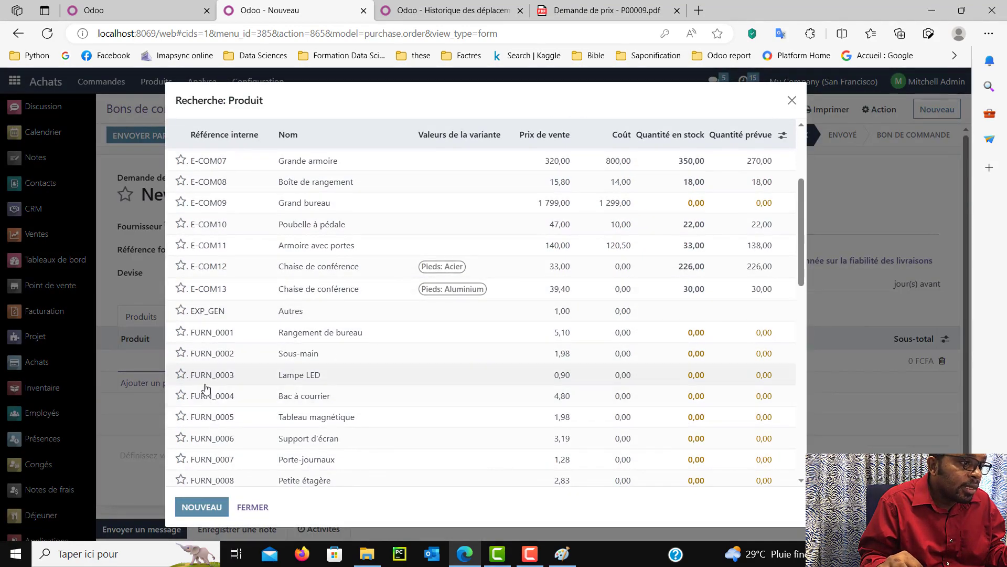
pyautogui.click(249, 376)
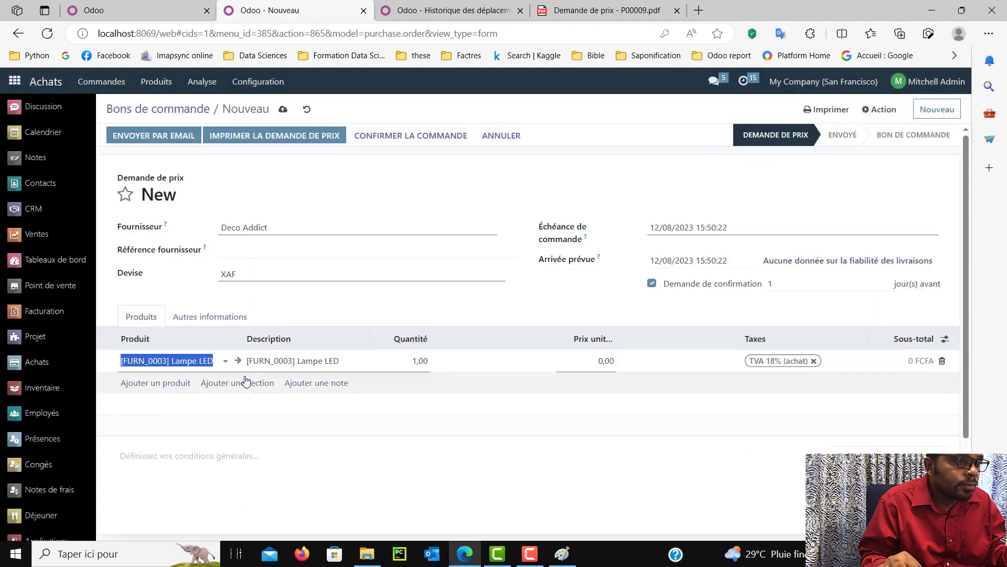
# Set the Lampe LED line's quantity to 500 and its unit price to 15000
pyautogui.click(399, 364)
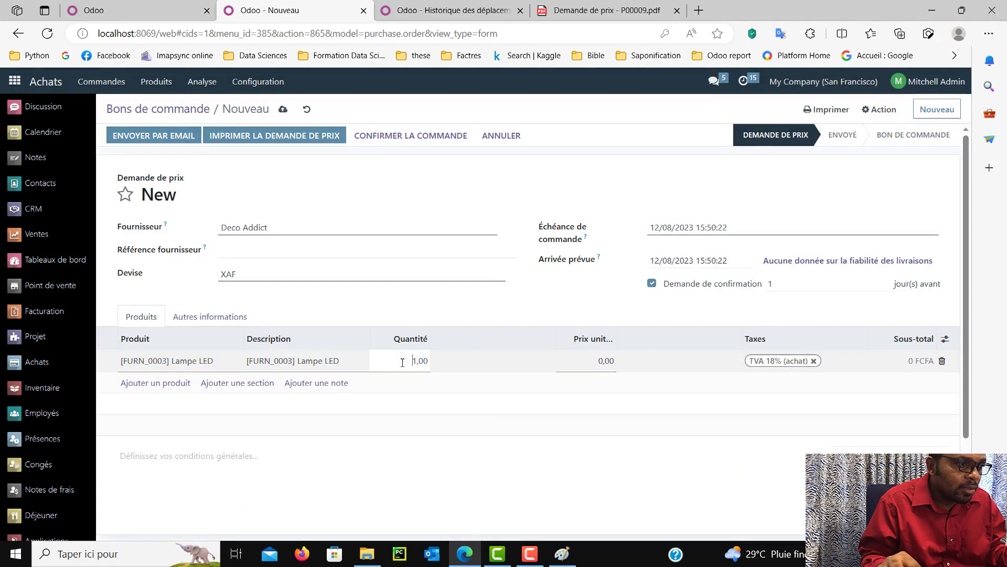
pyautogui.doubleClick(400, 363)
pyautogui.write('5')
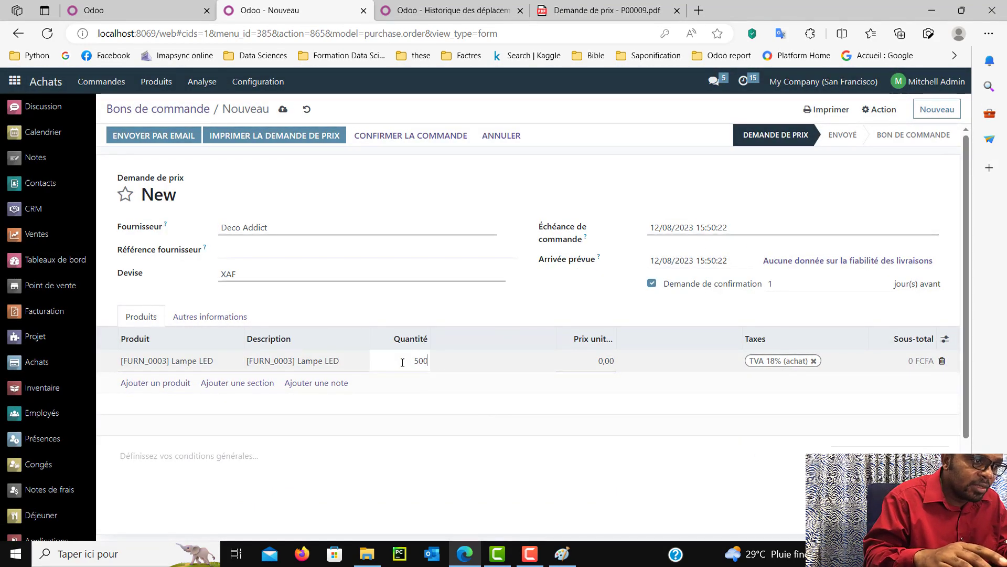
pyautogui.write('00')
pyautogui.click(596, 372)
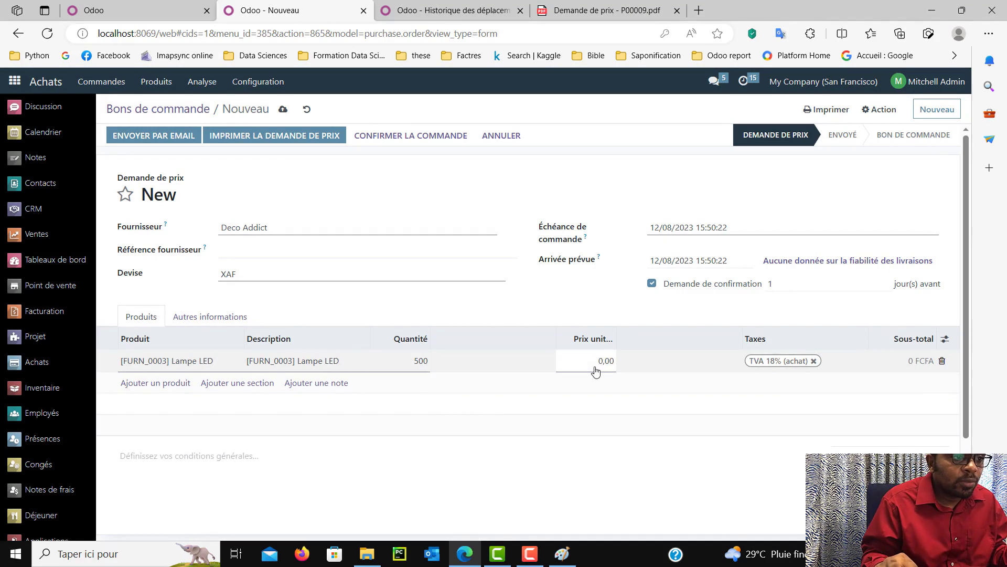
pyautogui.write('1500')
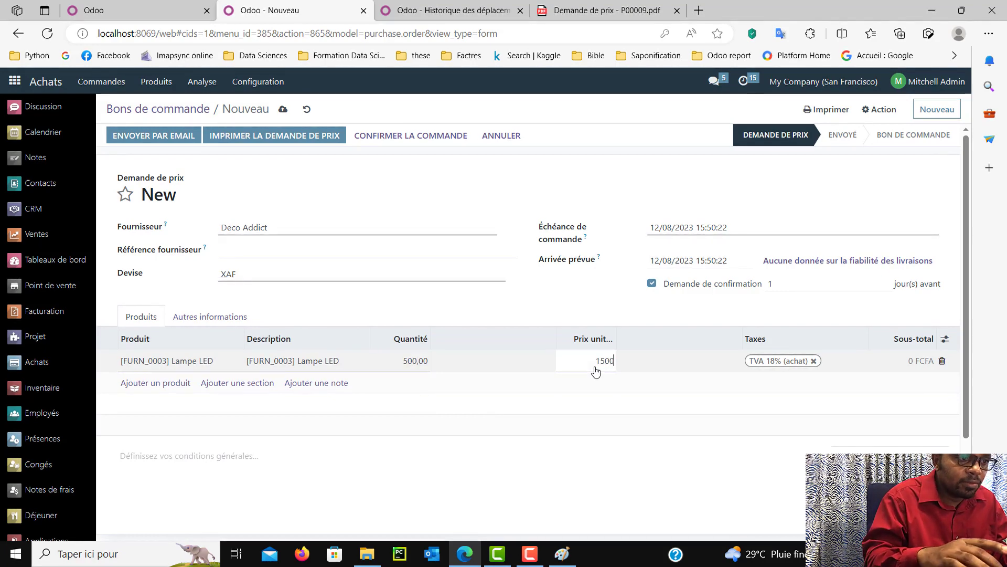
pyautogui.write('0')
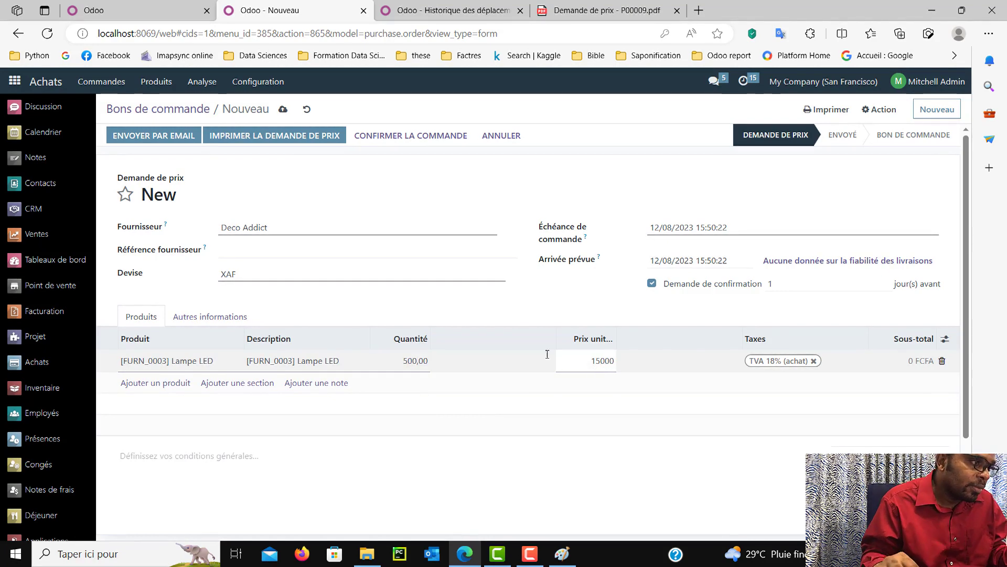
# Add a second product line for [E-COM07] Grande armoire with a quantity of 80
pyautogui.click(182, 383)
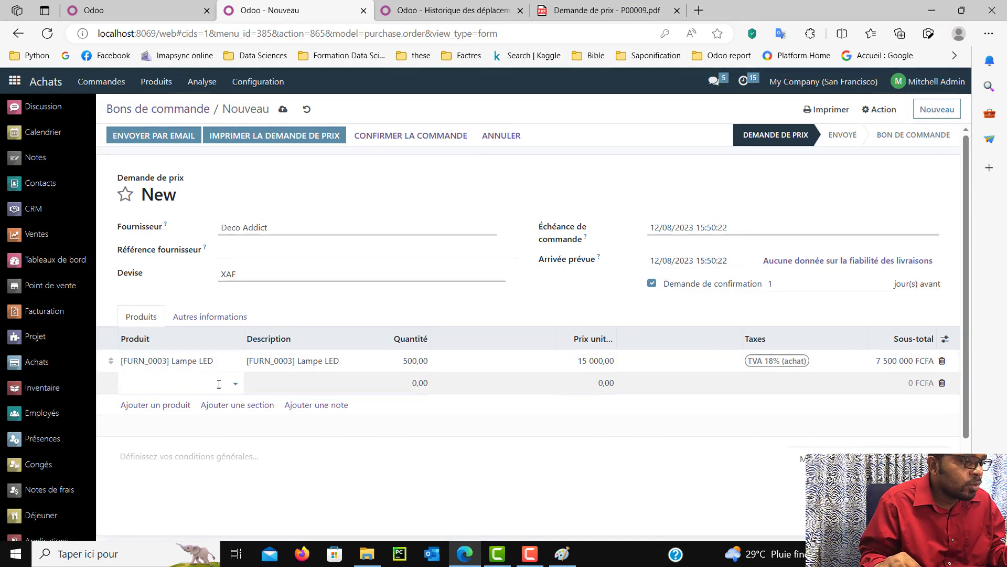
pyautogui.click(236, 383)
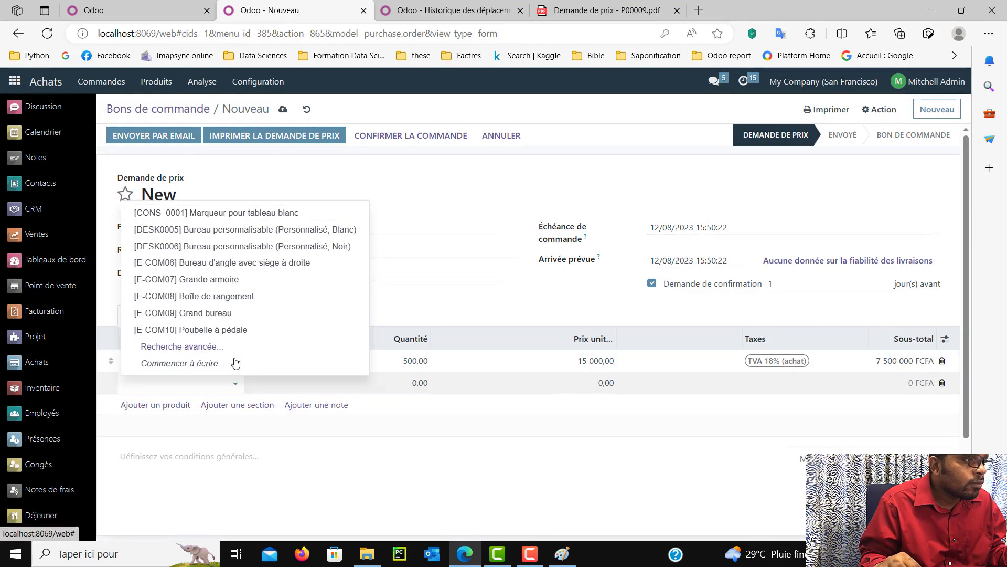
pyautogui.click(186, 279)
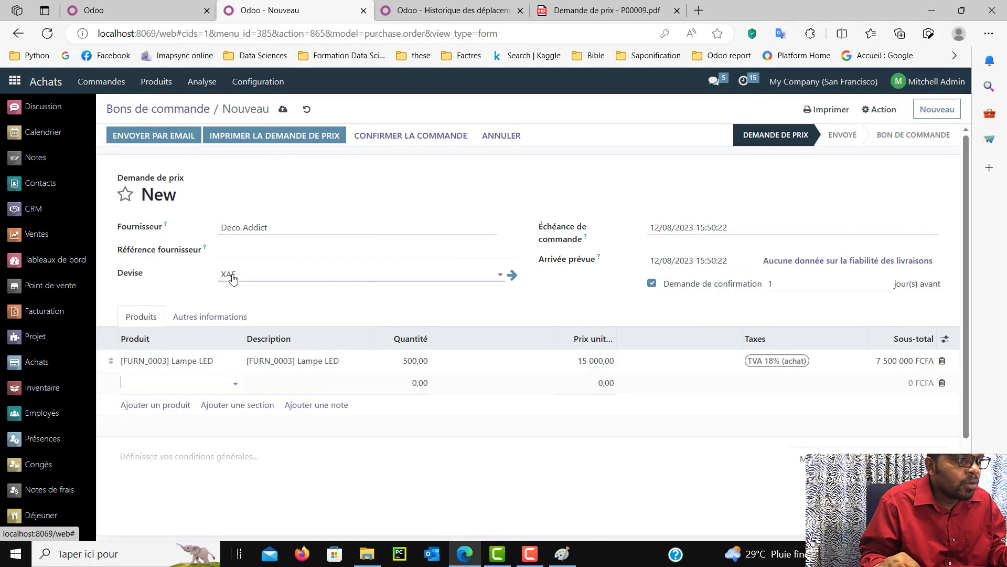
pyautogui.click(413, 382)
pyautogui.write('8')
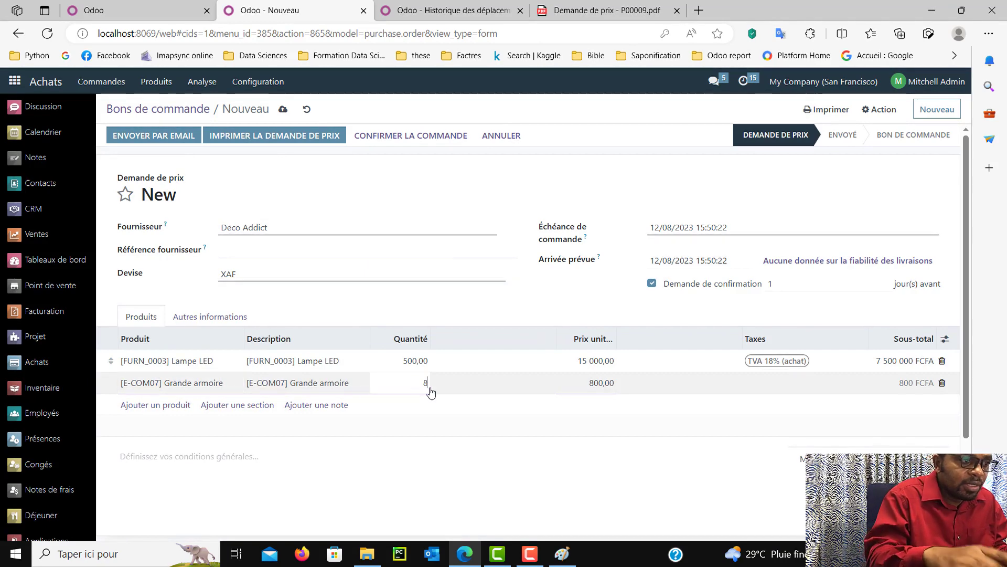
pyautogui.write('0')
# Set the Grande armoire line's unit price to 75000 and its tax to Exonéré de TVA (achat)
pyautogui.click(605, 383)
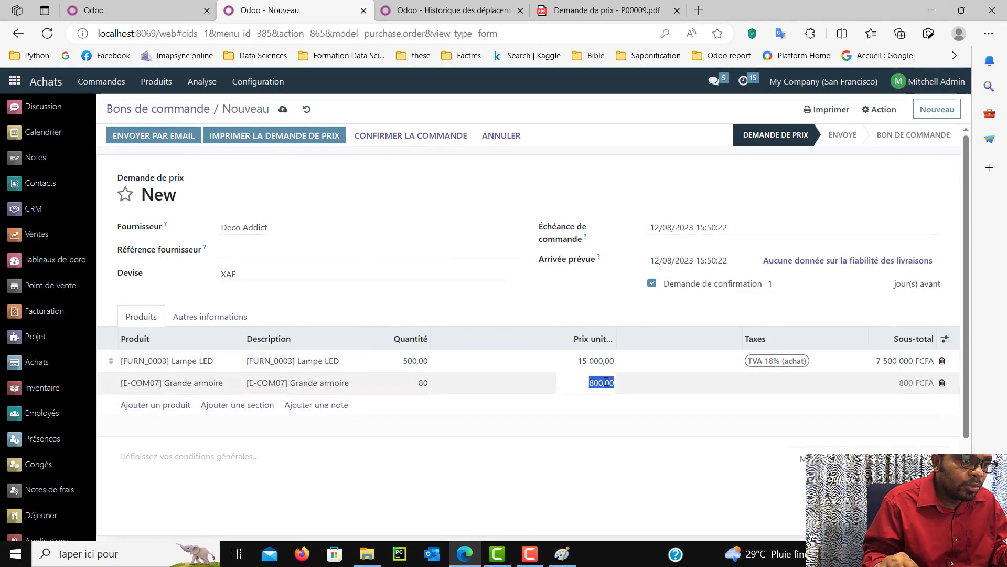
pyautogui.write('750')
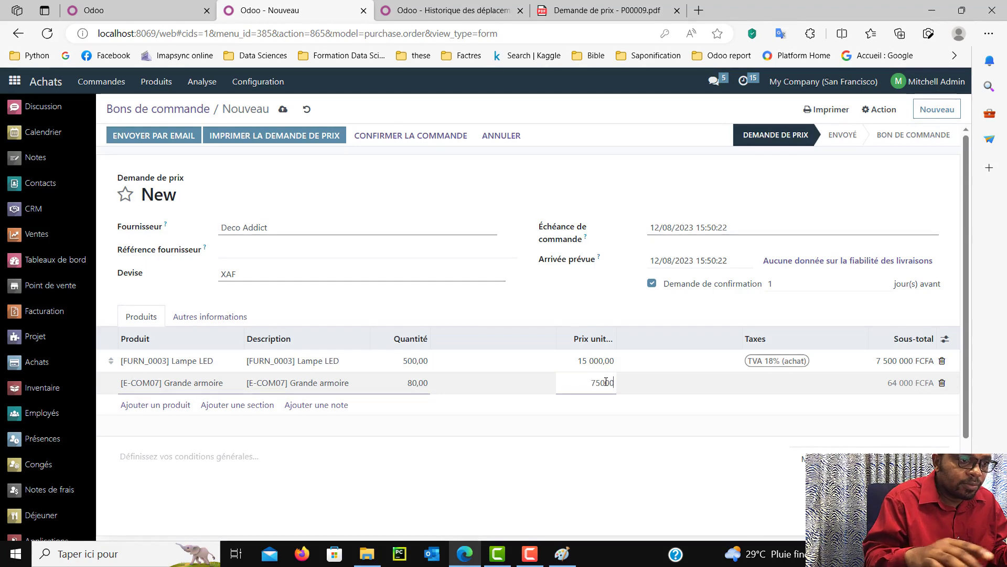
pyautogui.click(798, 382)
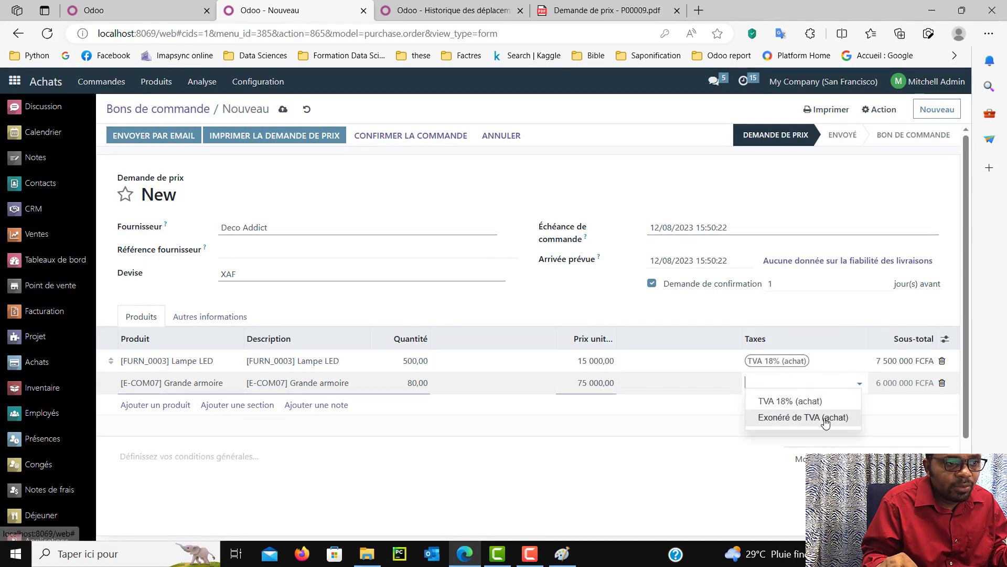
pyautogui.click(819, 416)
# Remove TVA 18% (achat) from the Lampe LED line and Exonéré de TVA (achat) from the Grande armoire line
pyautogui.click(831, 362)
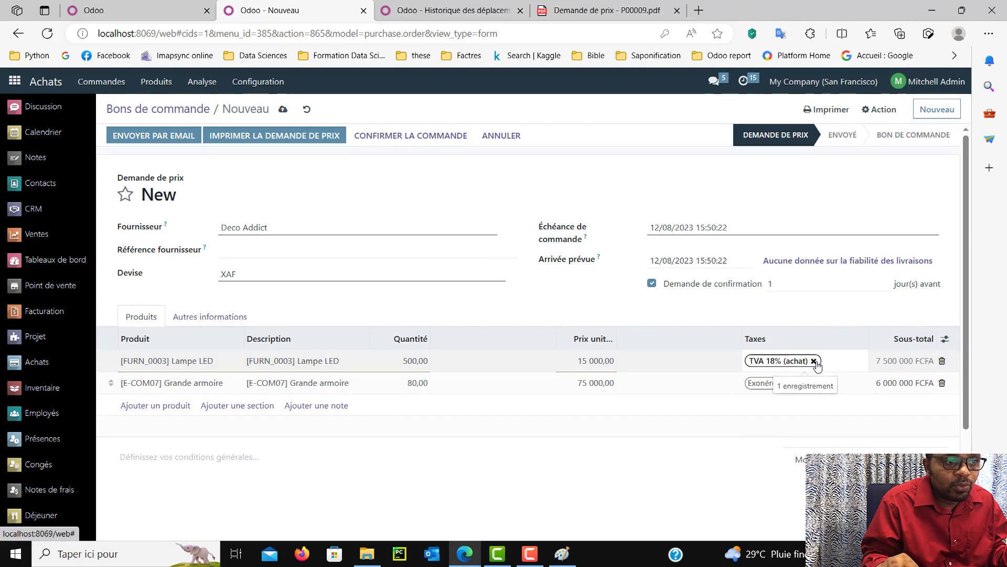
pyautogui.click(814, 361)
pyautogui.click(829, 386)
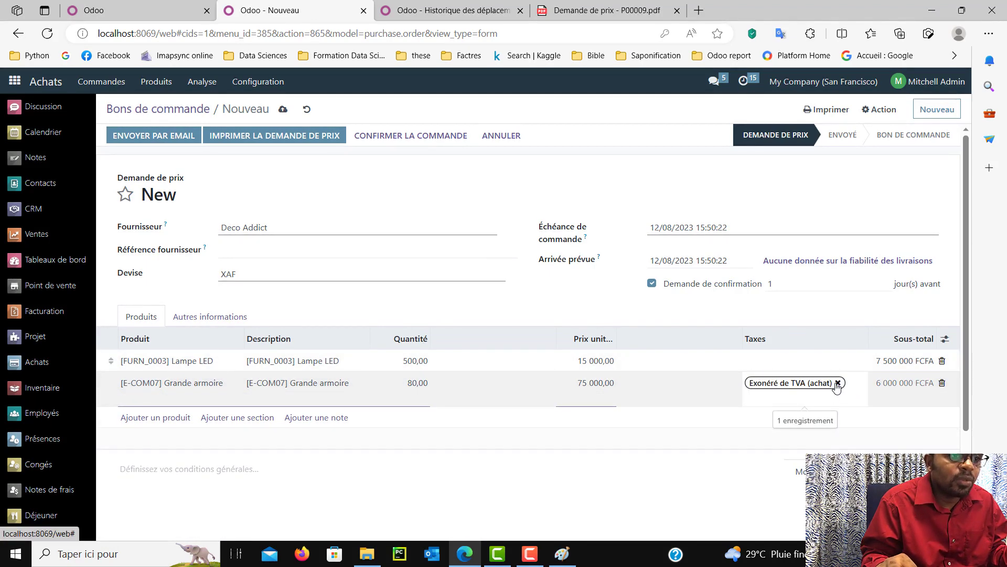
pyautogui.click(838, 382)
pyautogui.click(472, 415)
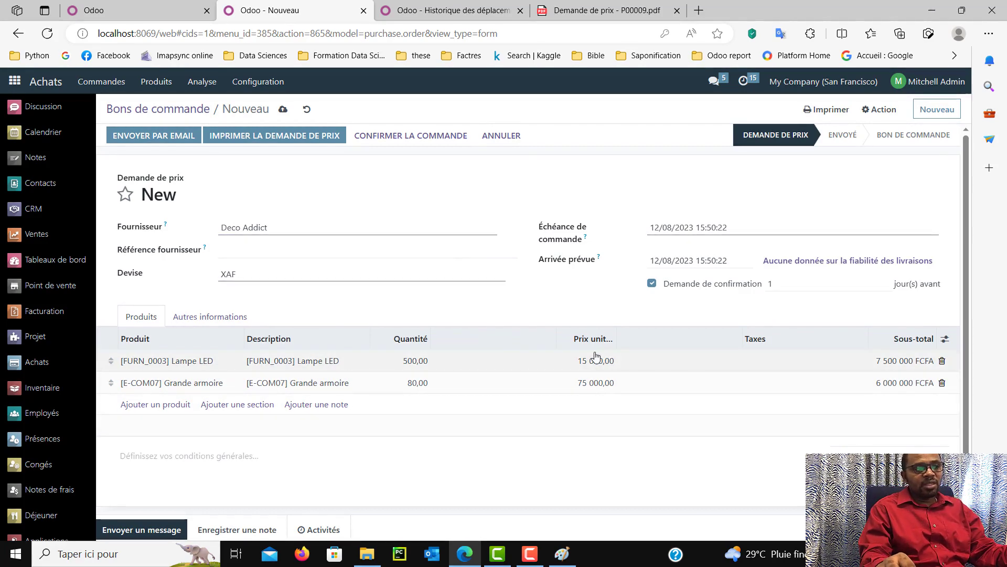
# Set the order's payment terms to 45 jours in its other information, return to the product lines and save the request
pyautogui.click(228, 319)
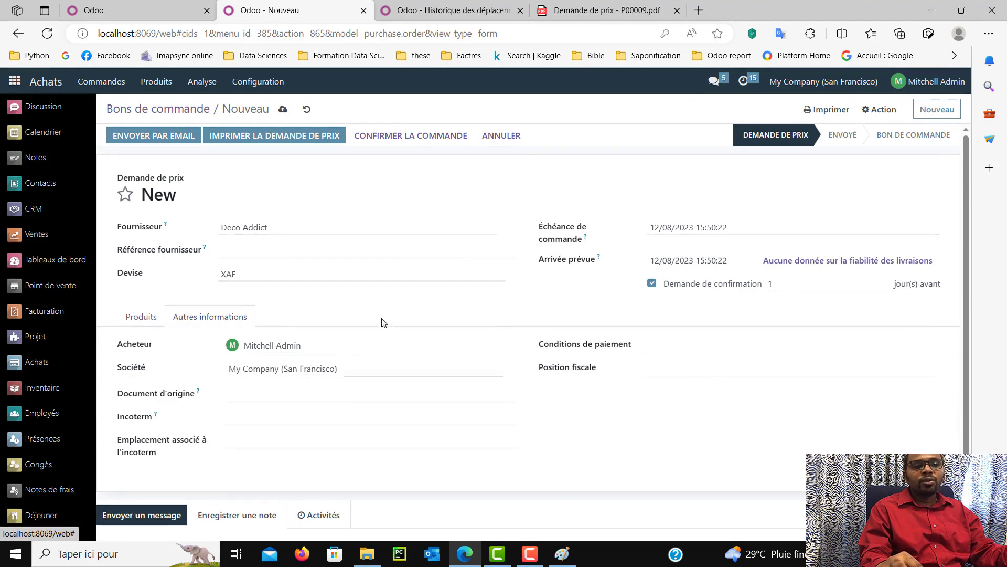
pyautogui.click(698, 347)
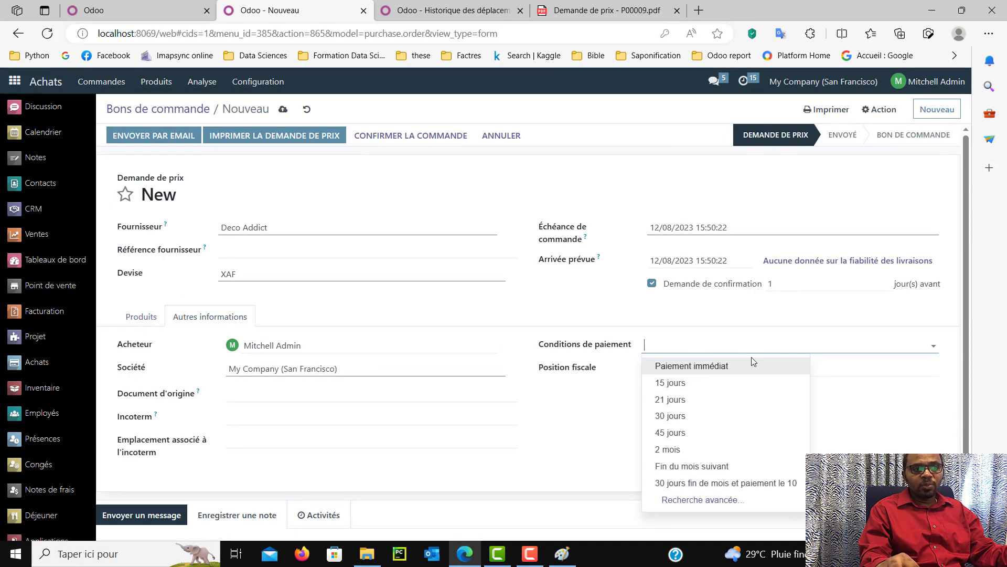
pyautogui.click(690, 433)
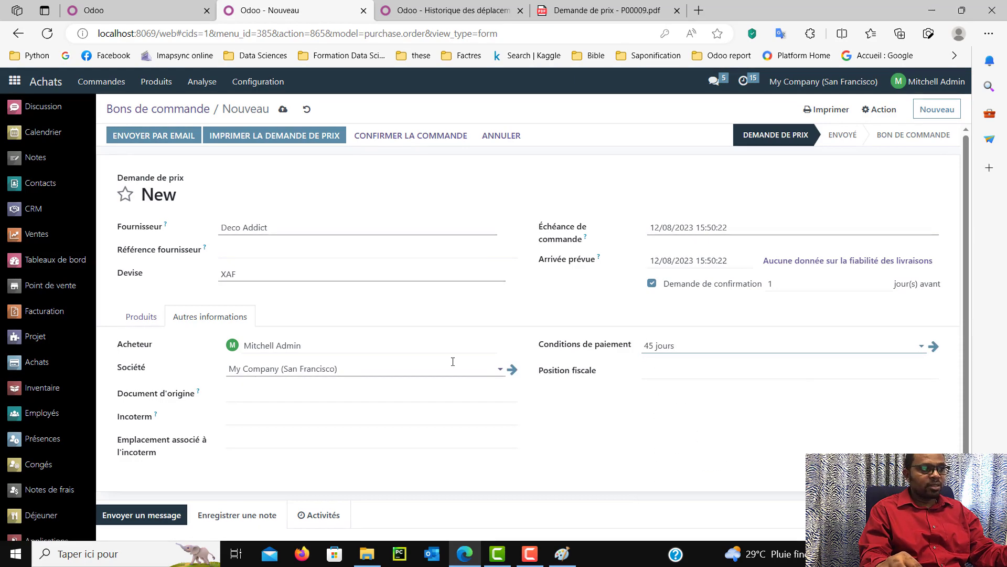
pyautogui.click(148, 317)
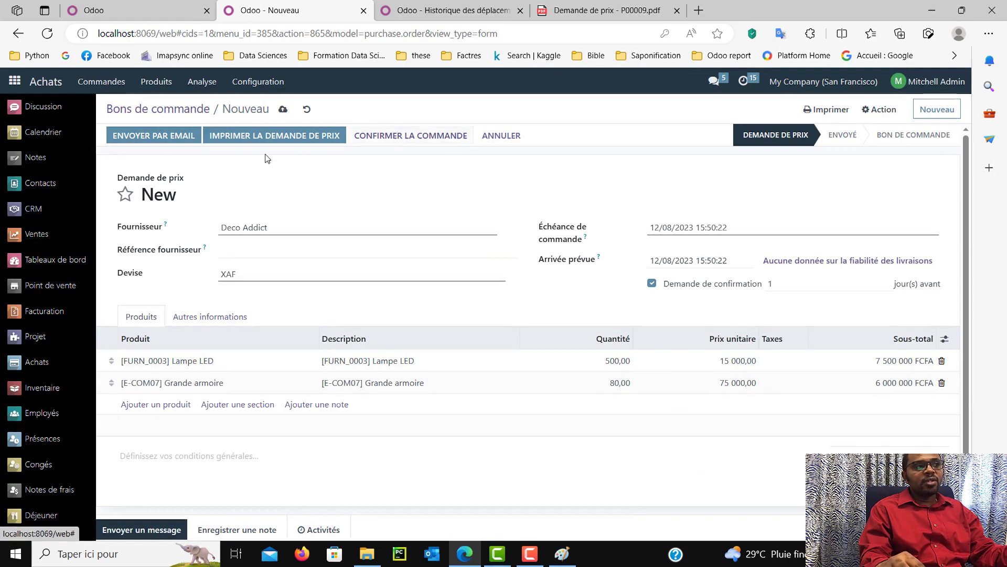
pyautogui.click(286, 112)
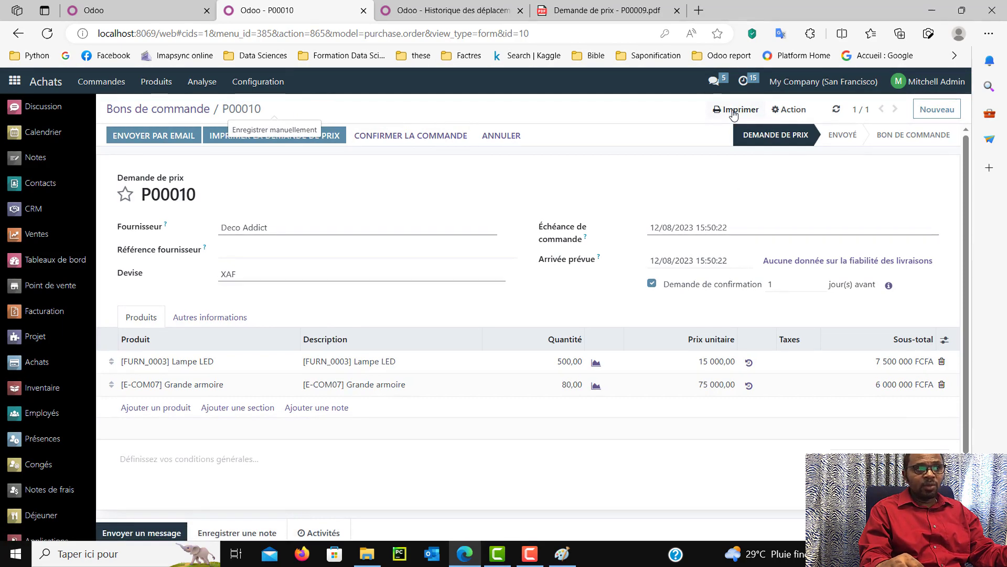
# Examine the already open Demande de prix PDF for Azure Interior, including its lines and amounts, and return to the Deco Addict request
pyautogui.click(636, 9)
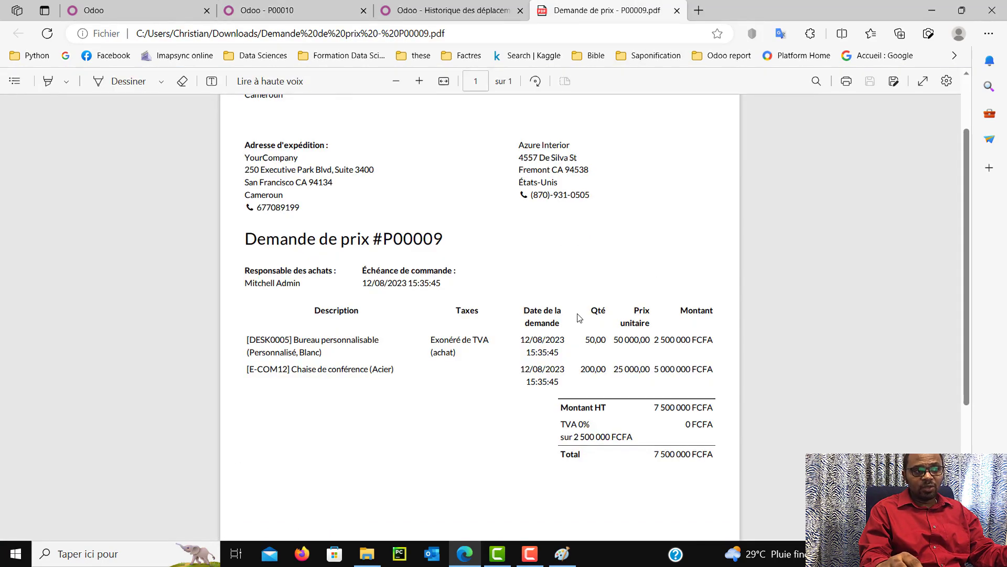
pyautogui.scroll(-4, 577, 316)
pyautogui.scroll(5, 350, 290)
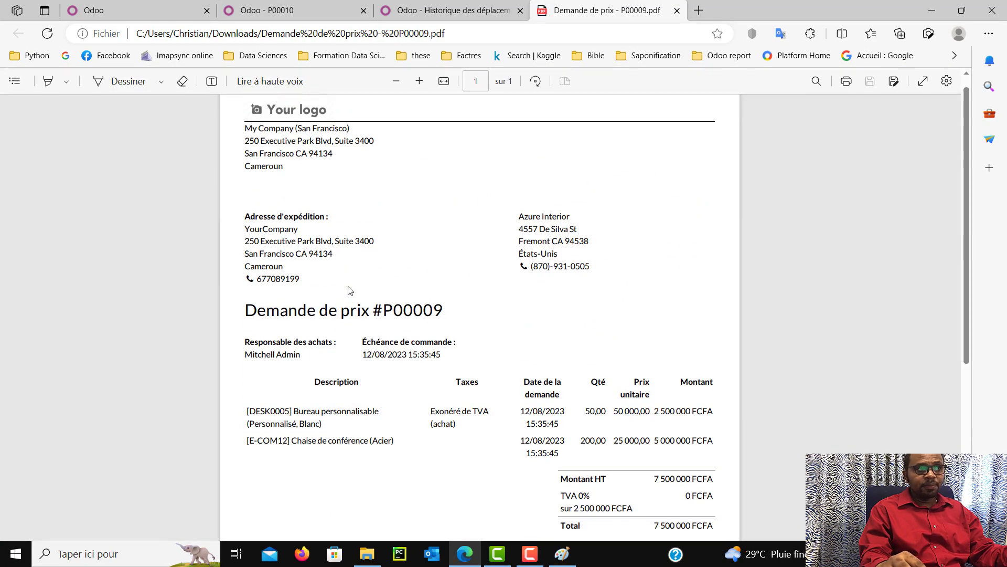
pyautogui.click(297, 6)
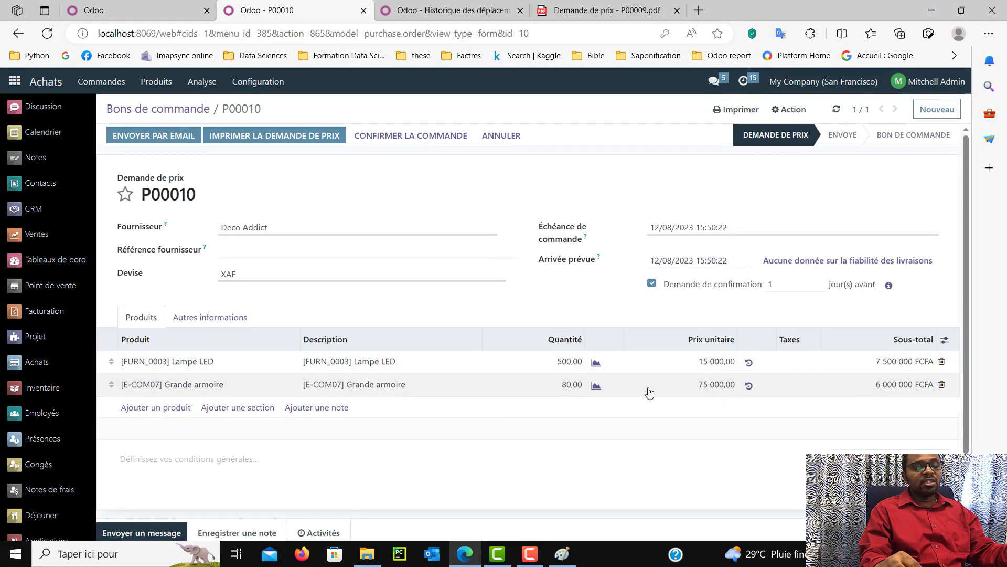
# Confirm the Deco Addict order and print its Bon de commande as a PDF
pyautogui.click(366, 145)
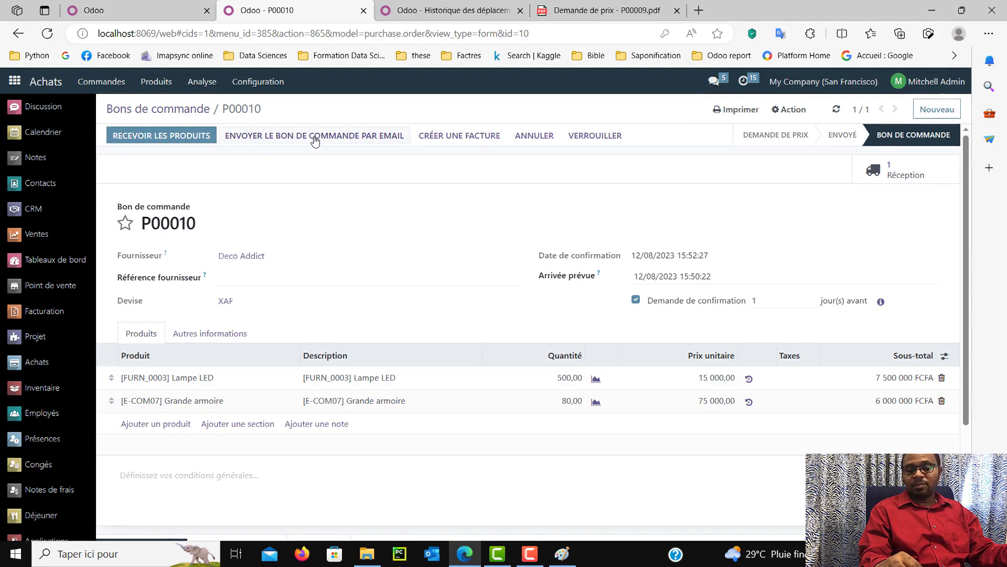
pyautogui.click(740, 110)
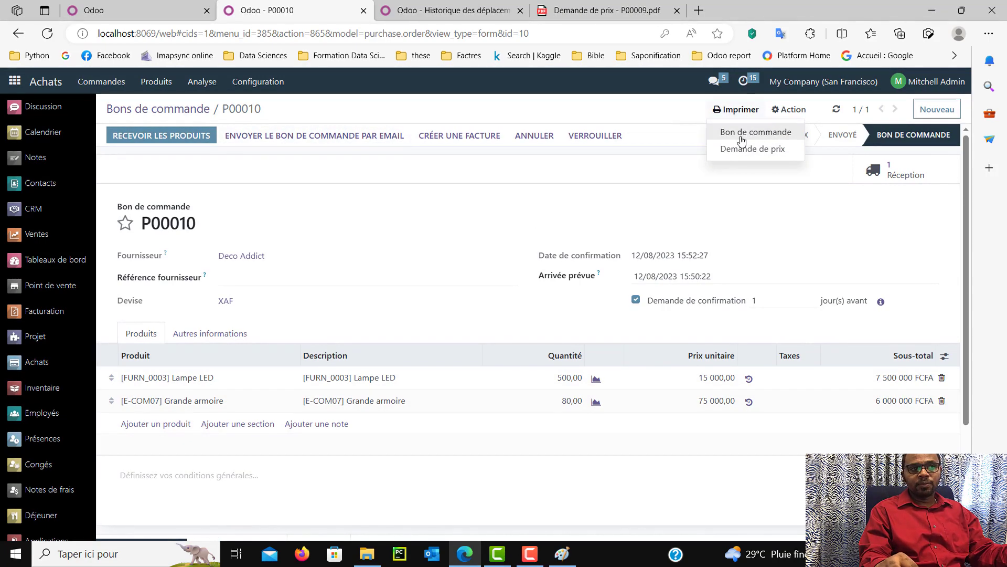
pyautogui.click(742, 138)
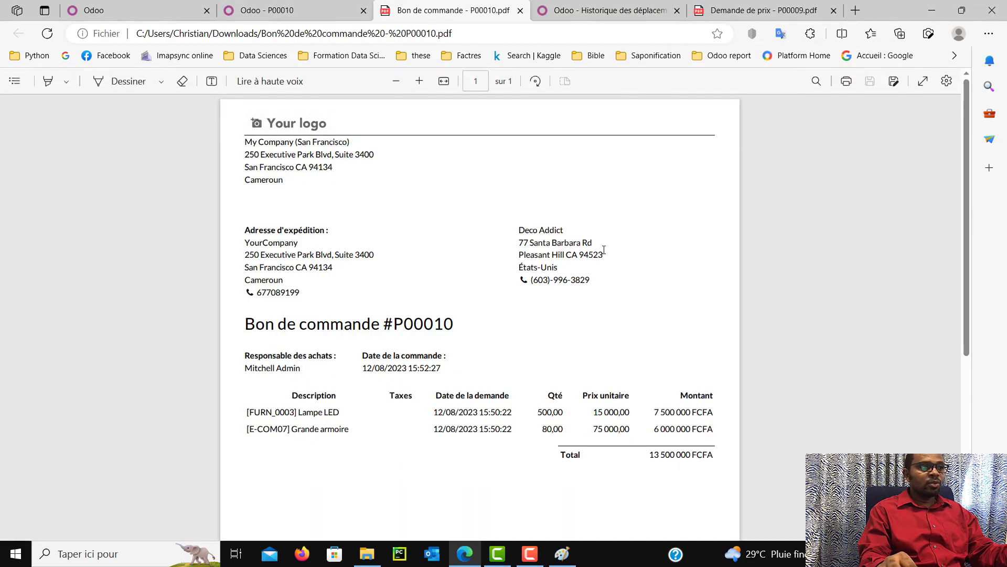
# Review the printed Bon de commande PDF with its supplier details, product lines and total, and return to the order in Odoo
pyautogui.scroll(-3, 602, 250)
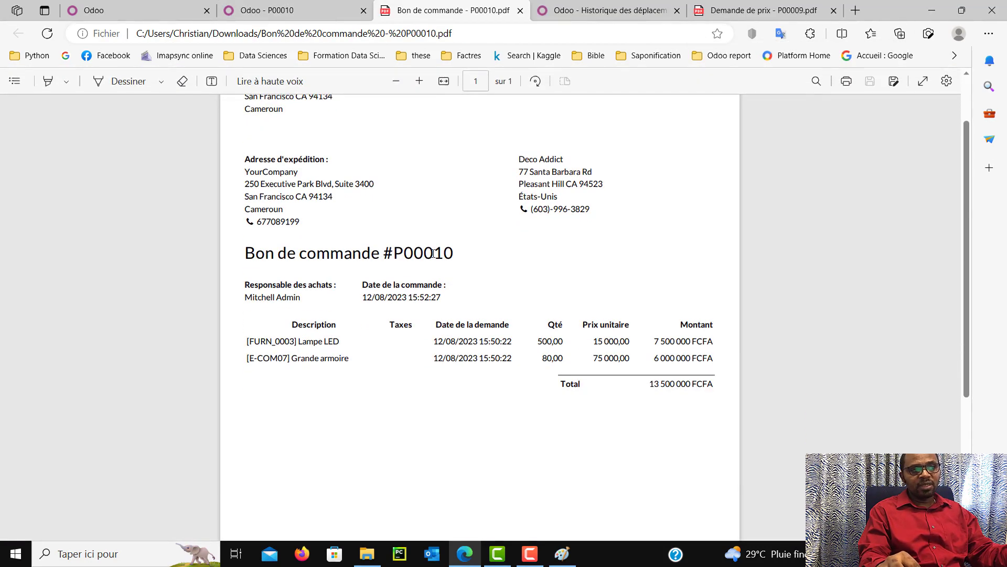
pyautogui.scroll(-1, 474, 291)
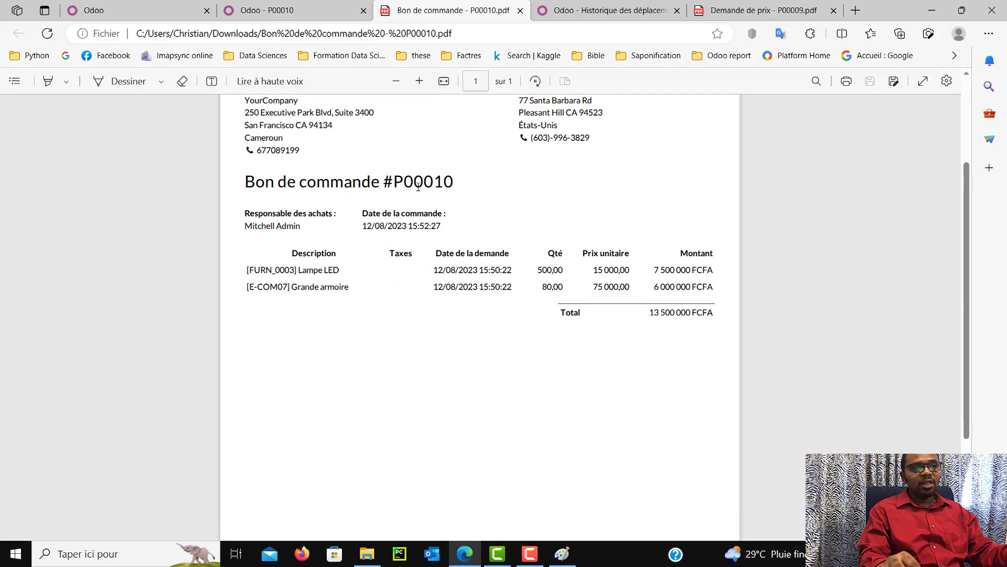
pyautogui.scroll(-3, 508, 389)
pyautogui.scroll(3, 510, 388)
pyautogui.scroll(2, 510, 387)
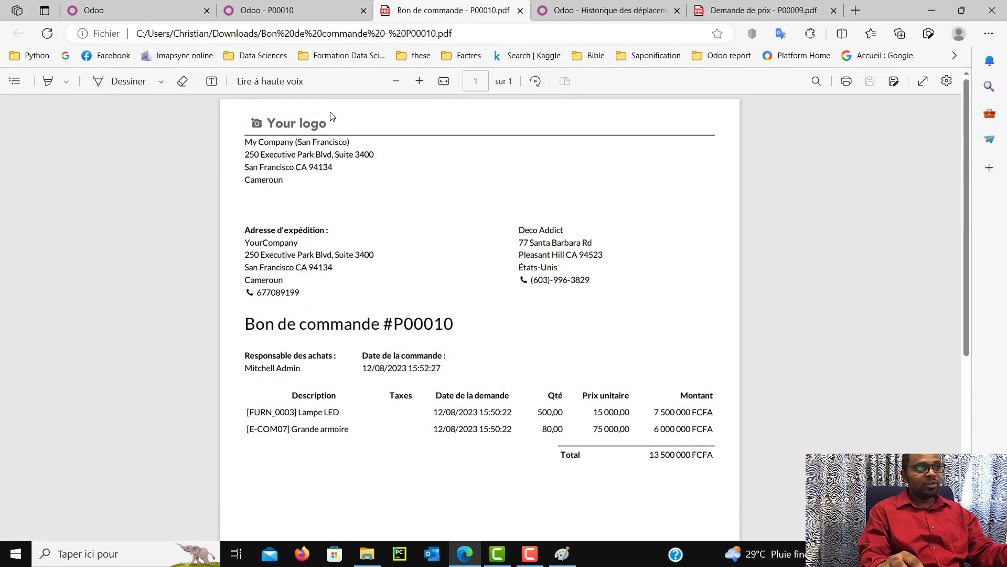
pyautogui.click(284, 10)
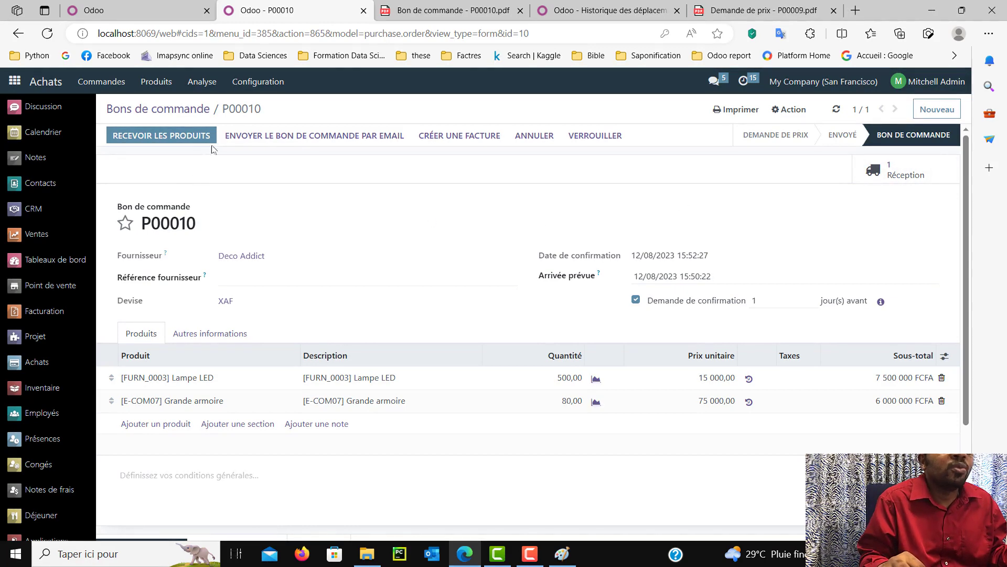
# View the Deco Addict order's receipt and look up the same receipt in the Inventaire list of Réceptions to process
pyautogui.click(892, 185)
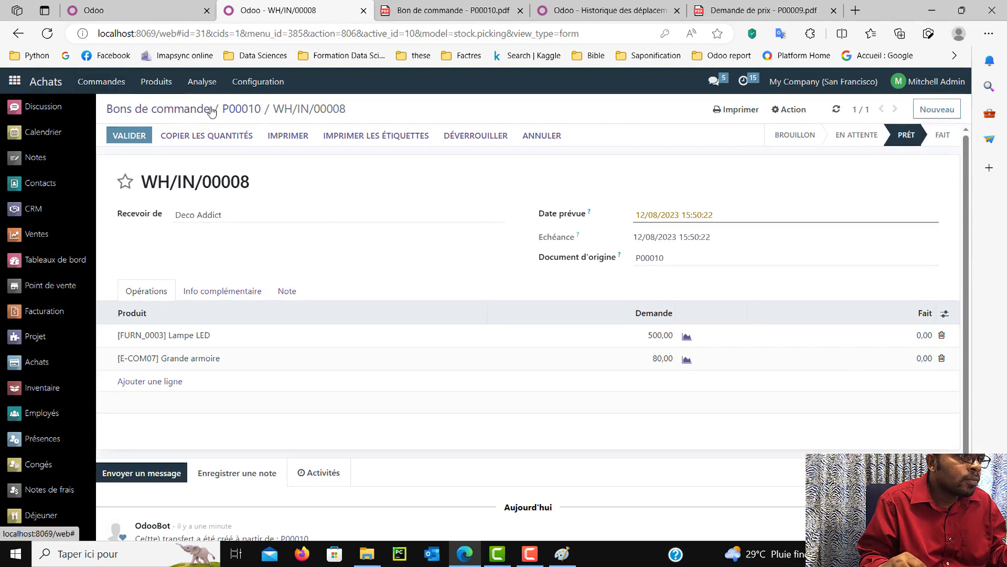
pyautogui.click(150, 136)
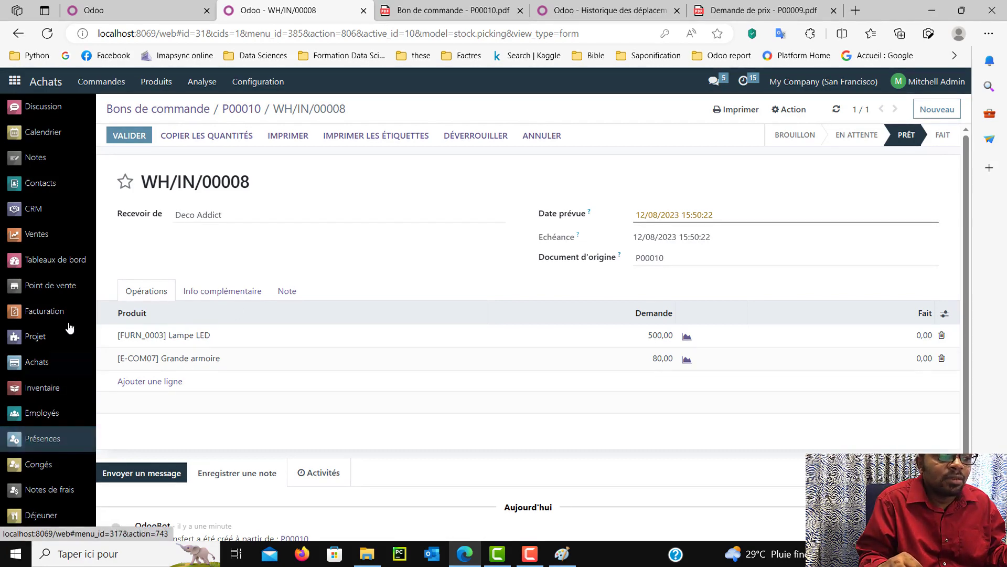
pyautogui.click(36, 393)
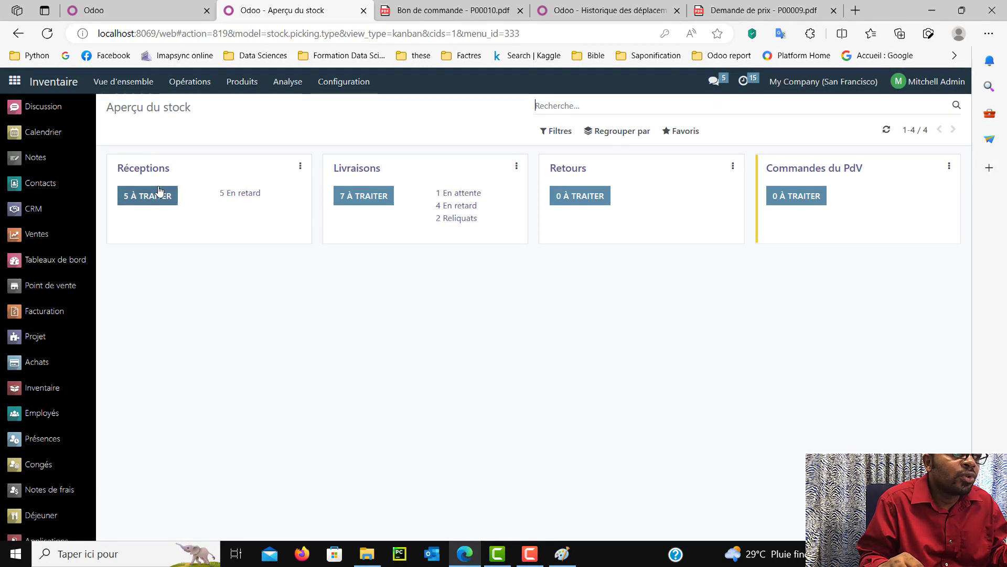
pyautogui.click(145, 195)
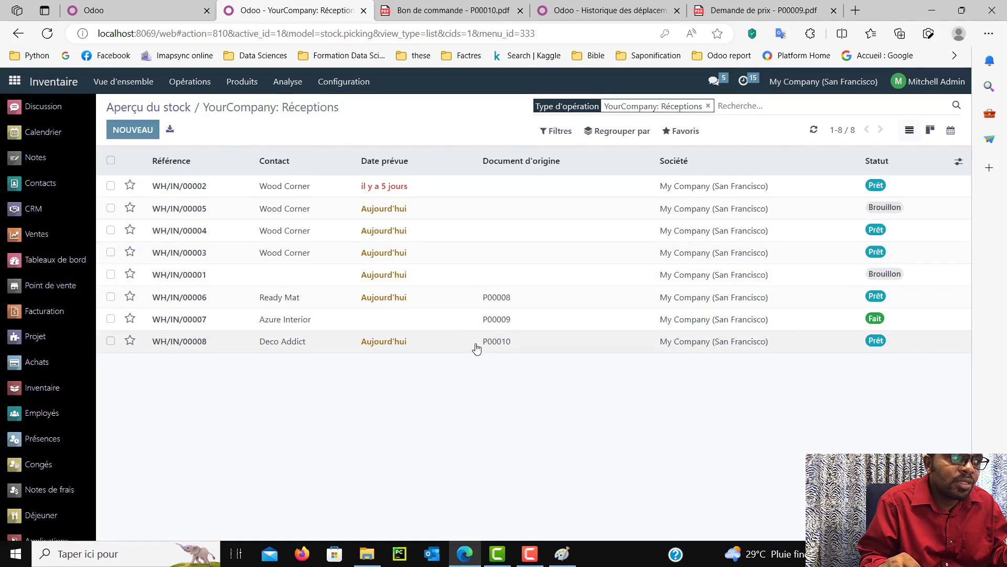
# Return to the Achats requests list, then in Paint's earlier capture outline the average order value and 7-day purchases with a red rectangle
pyautogui.click(62, 373)
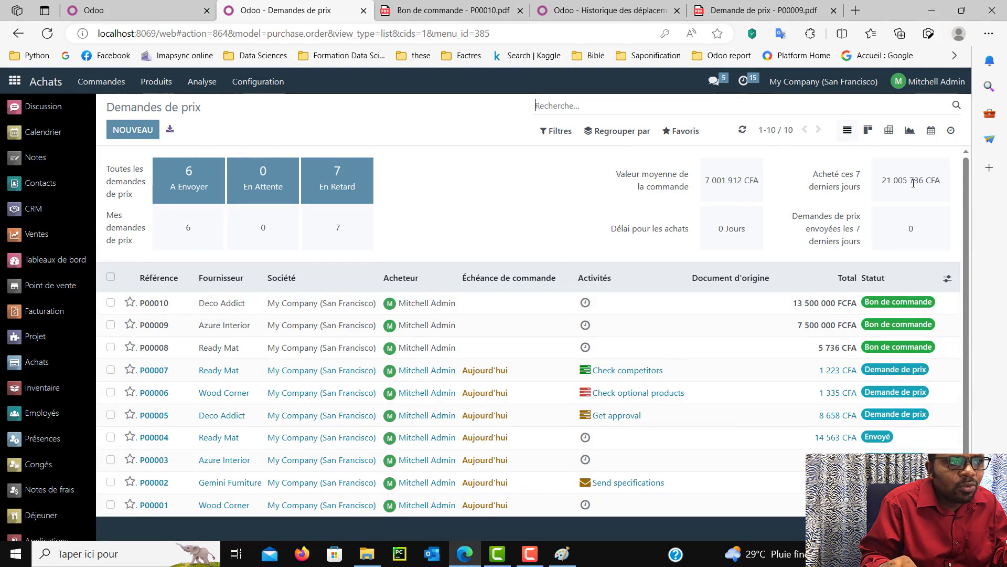
pyautogui.click(541, 553)
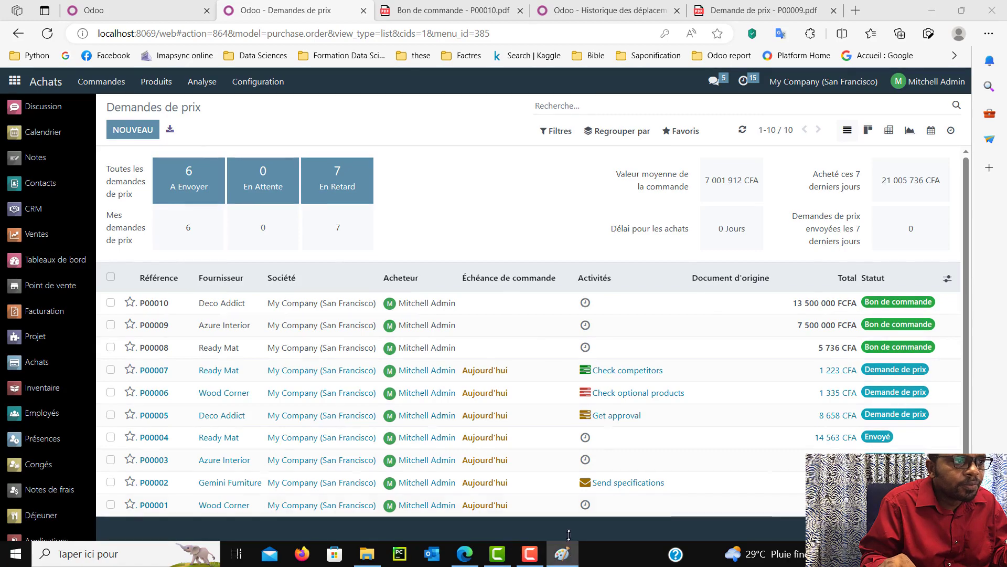
pyautogui.click(561, 554)
pyautogui.moveTo(507, 93); pyautogui.dragTo(282, 77)
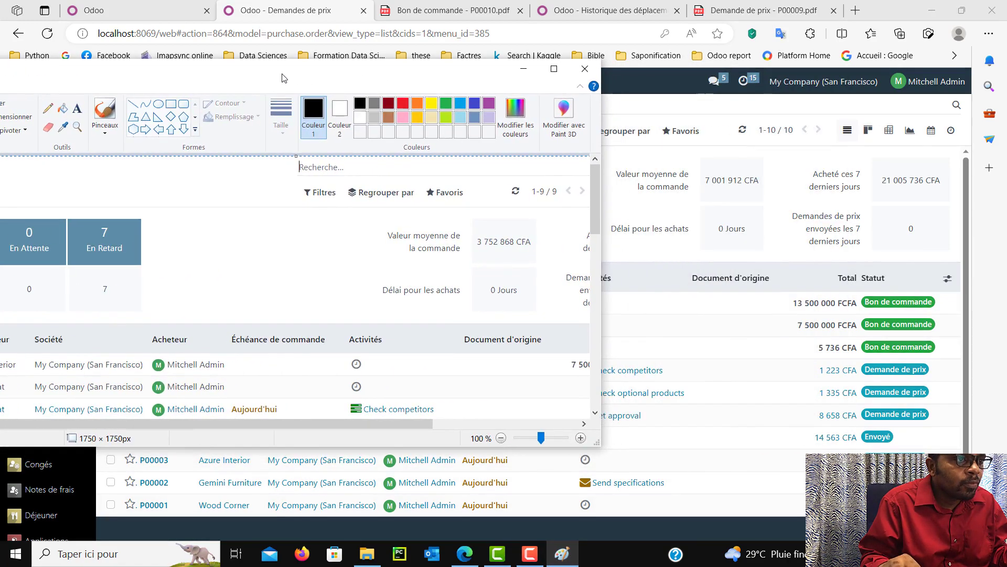
pyautogui.moveTo(391, 425); pyautogui.dragTo(517, 414)
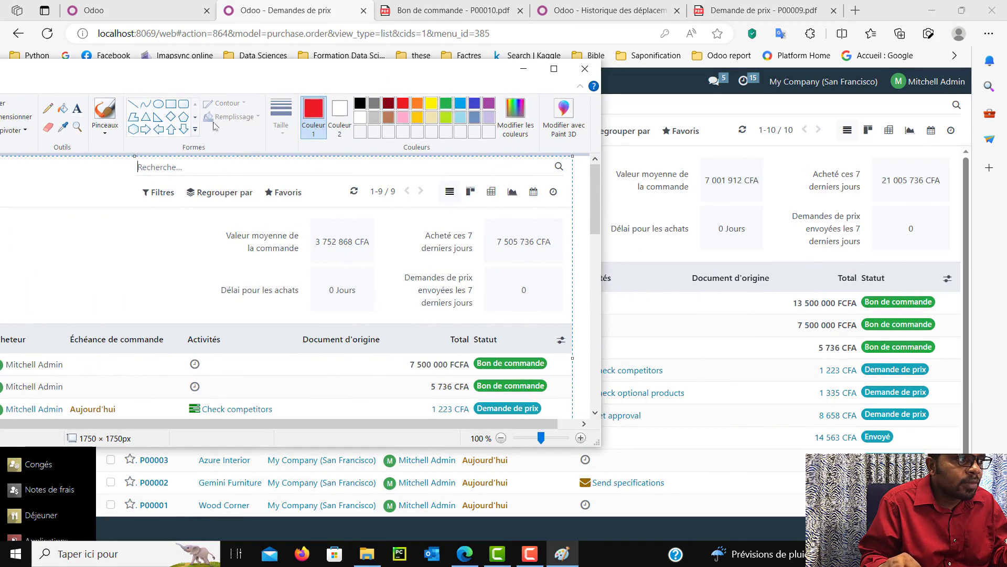
pyautogui.click(171, 103)
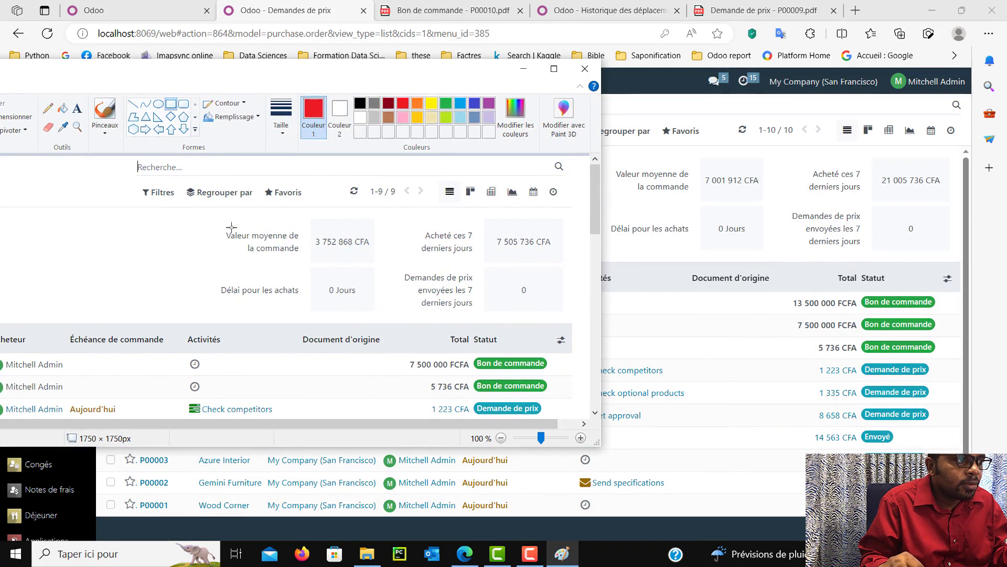
pyautogui.moveTo(221, 213)
pyautogui.mouseDown()
pyautogui.moveTo(309, 264)
pyautogui.moveTo(573, 264)
pyautogui.mouseUp()
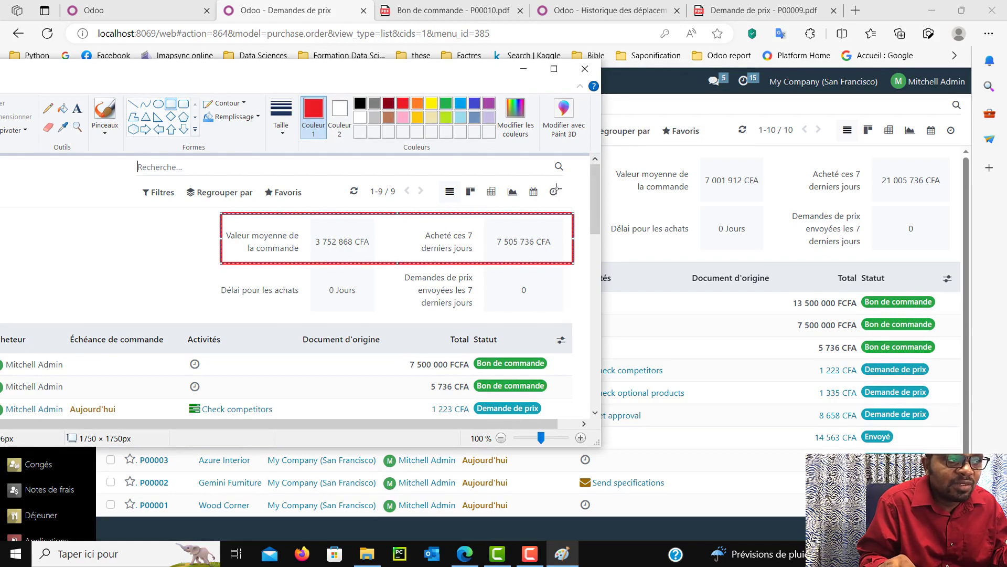
pyautogui.click(523, 70)
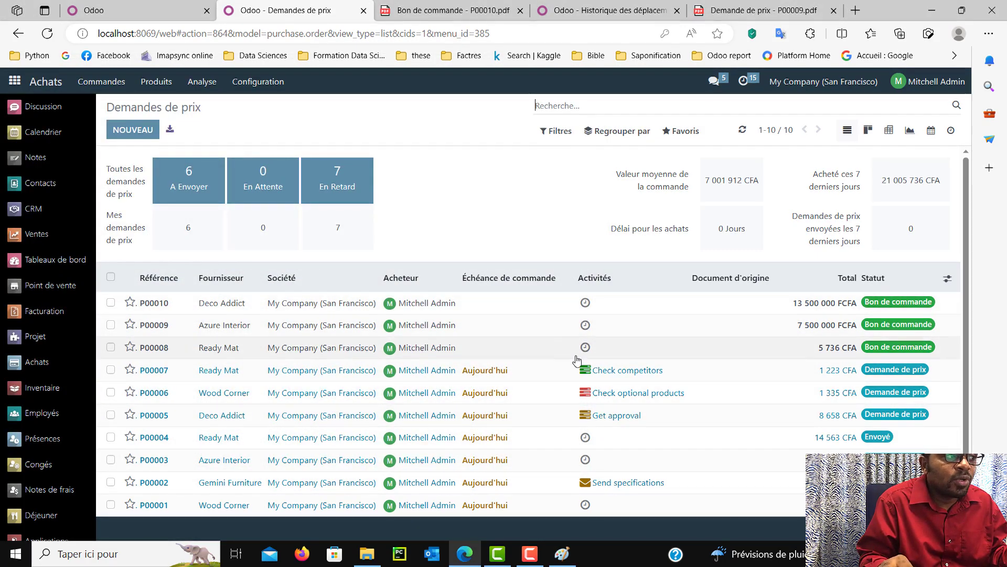
# Compare the request counters and list in the earlier Paint capture with the current Demandes de prix dashboard, and return to Odoo
pyautogui.scroll(-1, 577, 409)
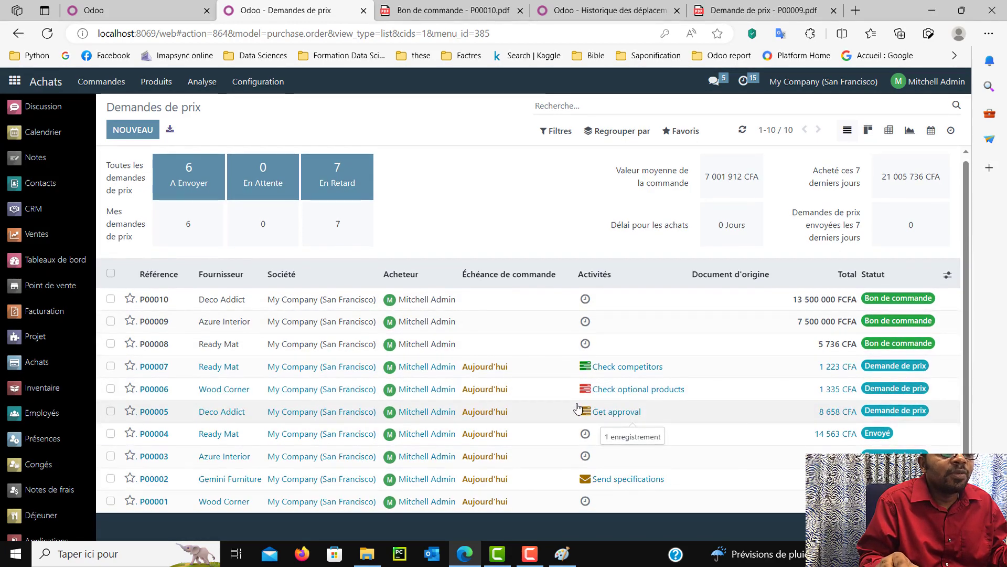
pyautogui.click(561, 554)
pyautogui.moveTo(248, 76); pyautogui.dragTo(710, 73)
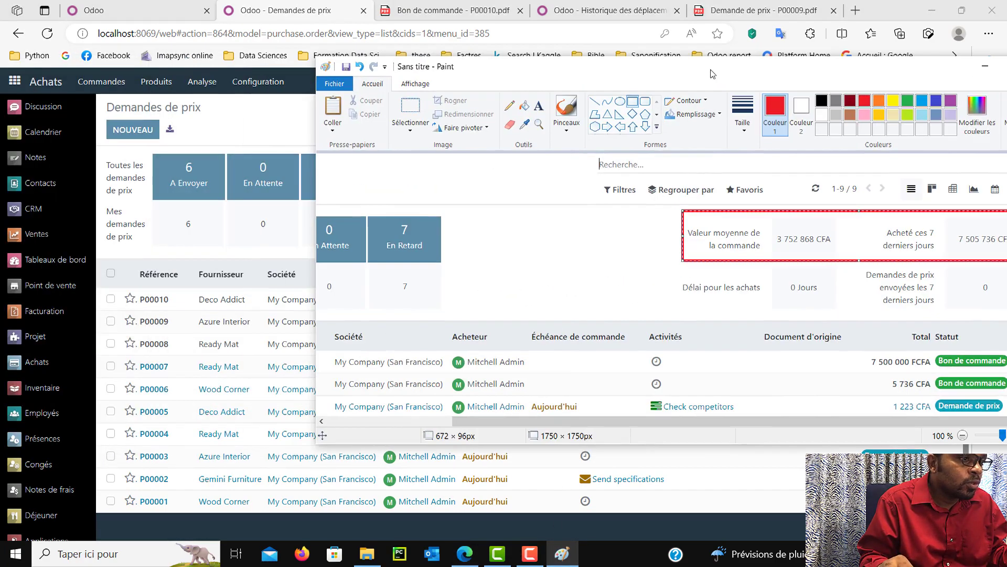
pyautogui.moveTo(551, 423); pyautogui.dragTo(424, 422)
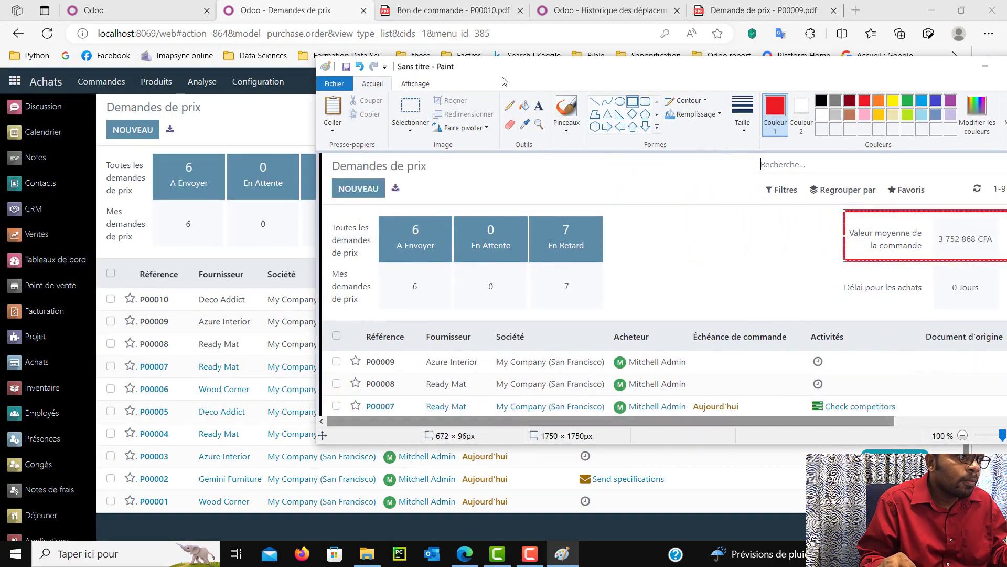
pyautogui.moveTo(502, 66)
pyautogui.mouseDown()
pyautogui.moveTo(511, 128)
pyautogui.moveTo(597, 149)
pyautogui.mouseUp()
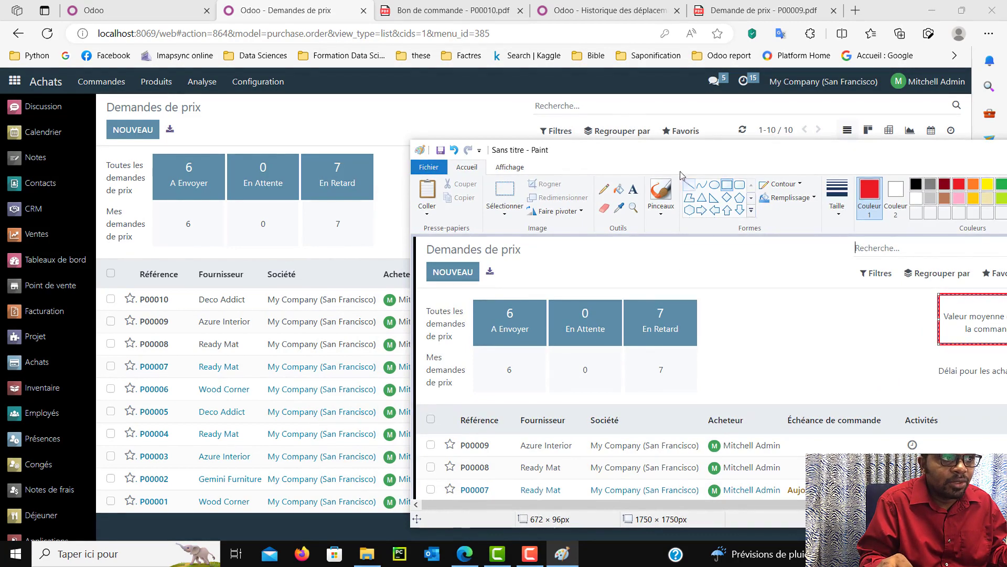
pyautogui.click(345, 17)
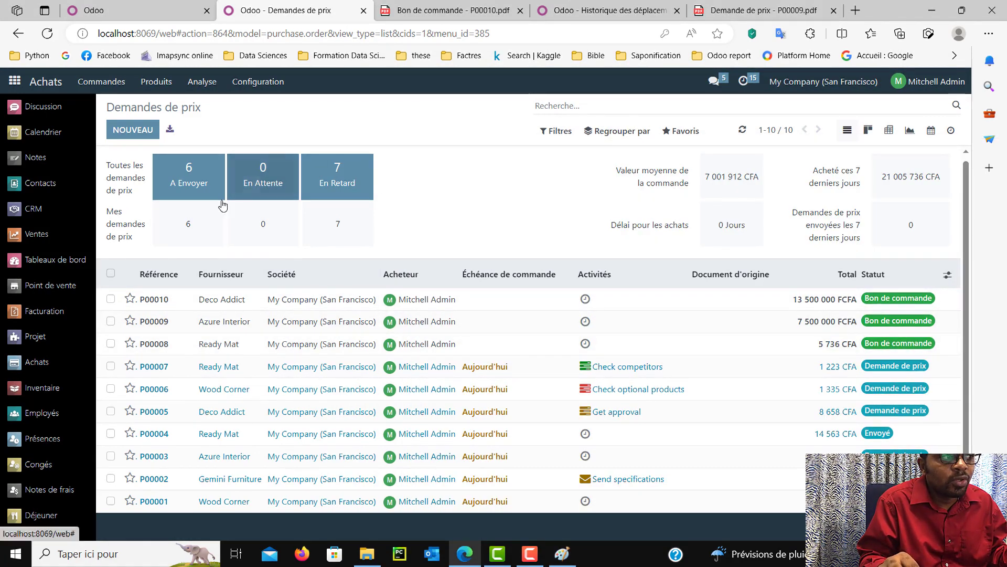
# View the user's own draft requests and all late requests through the dashboard counters, and restore the unfiltered list
pyautogui.click(187, 226)
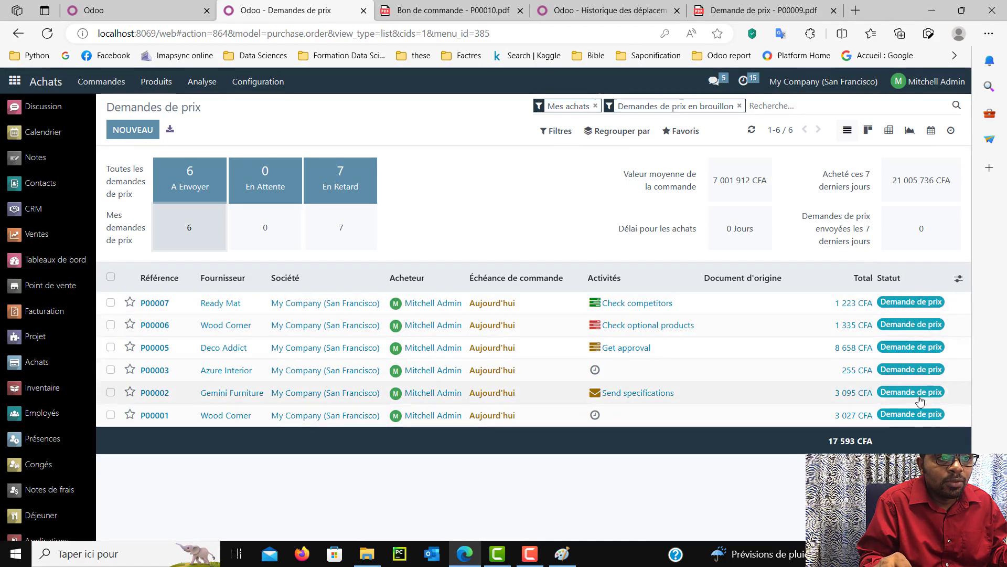
pyautogui.click(340, 179)
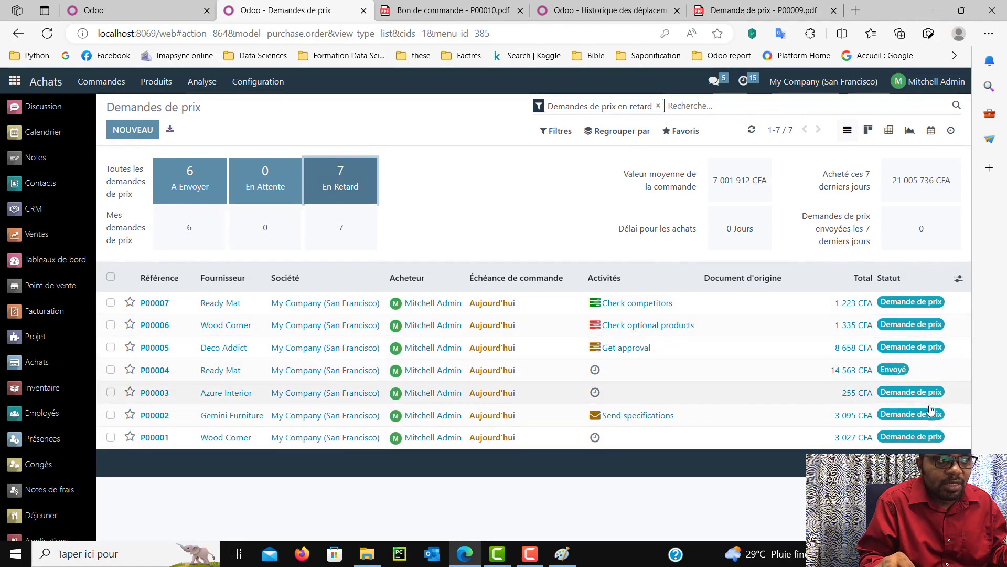
pyautogui.click(658, 106)
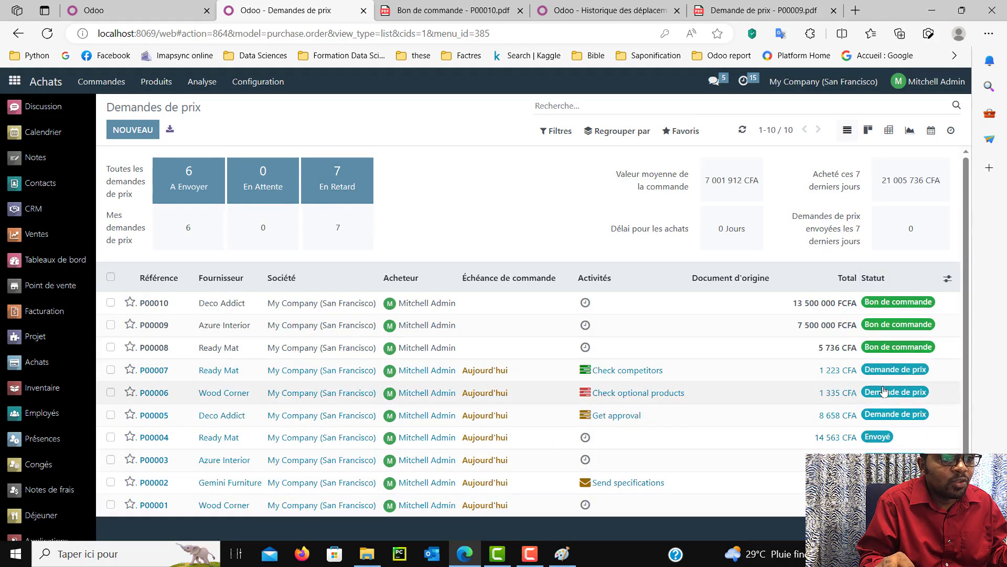
# Open the receipt of order P00010 and set the done quantities to 400 for Lampe LED and 80 for Grande armoire
pyautogui.click(309, 309)
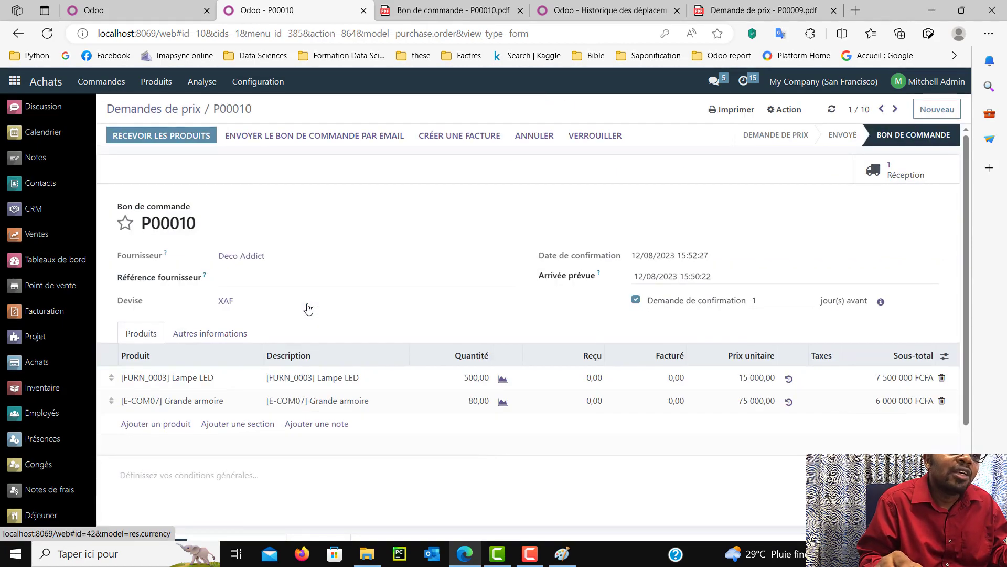
pyautogui.click(902, 174)
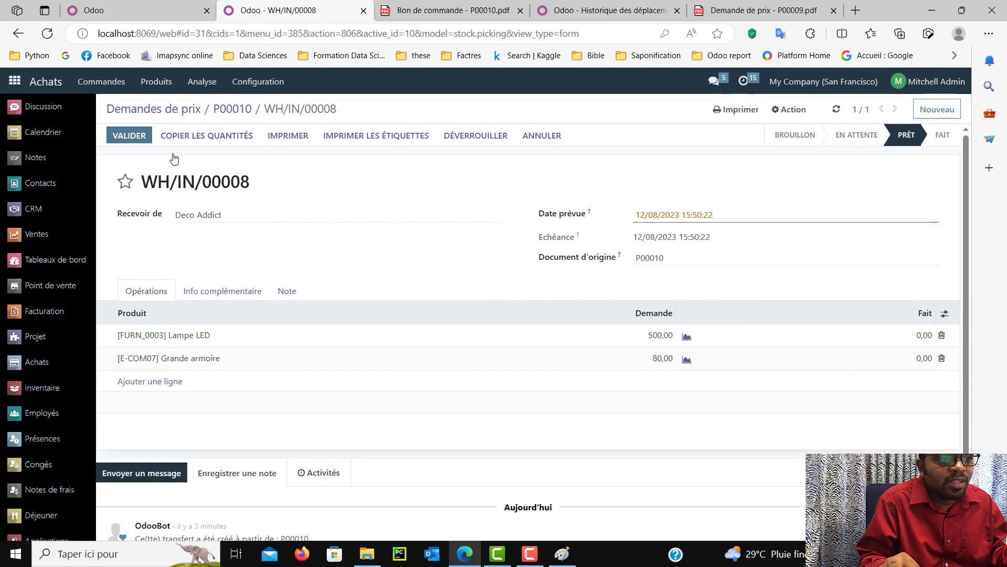
pyautogui.click(924, 341)
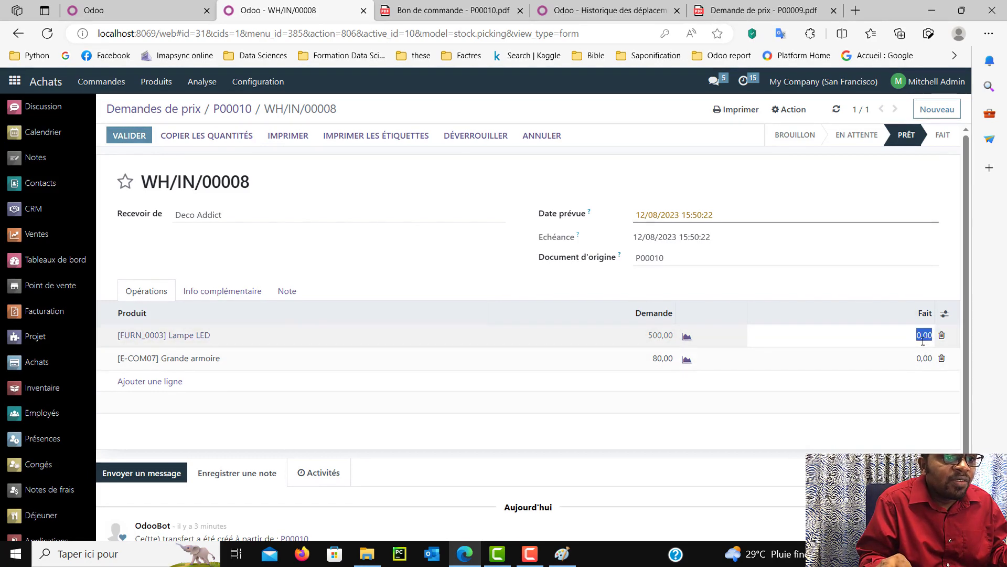
pyautogui.click(894, 331)
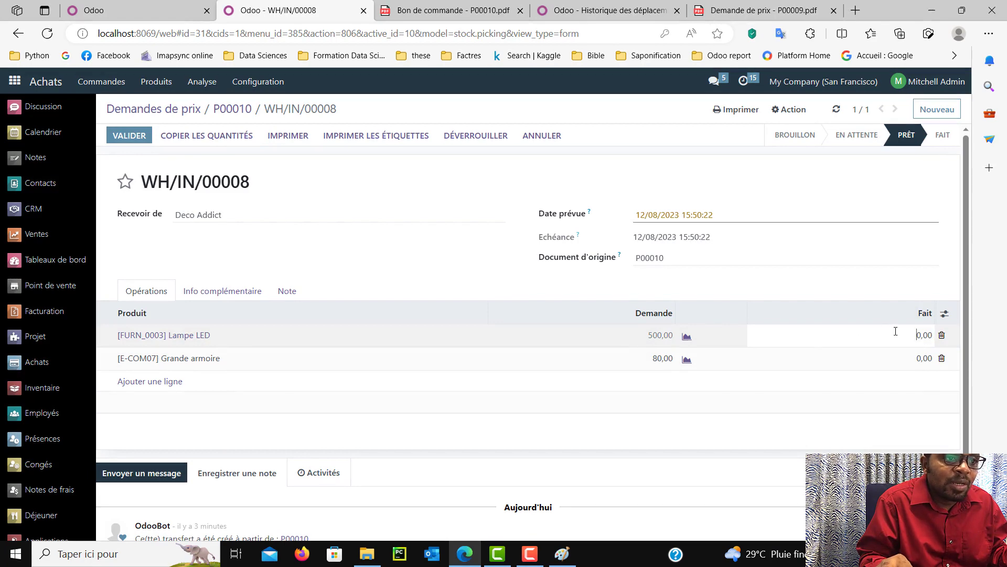
pyautogui.moveTo(916, 336); pyautogui.dragTo(921, 336)
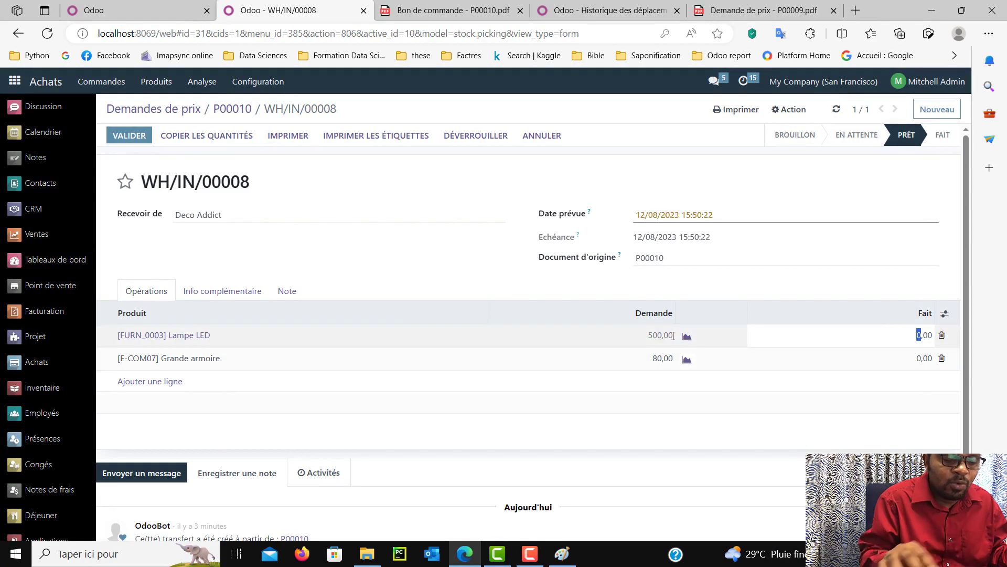
pyautogui.write('400')
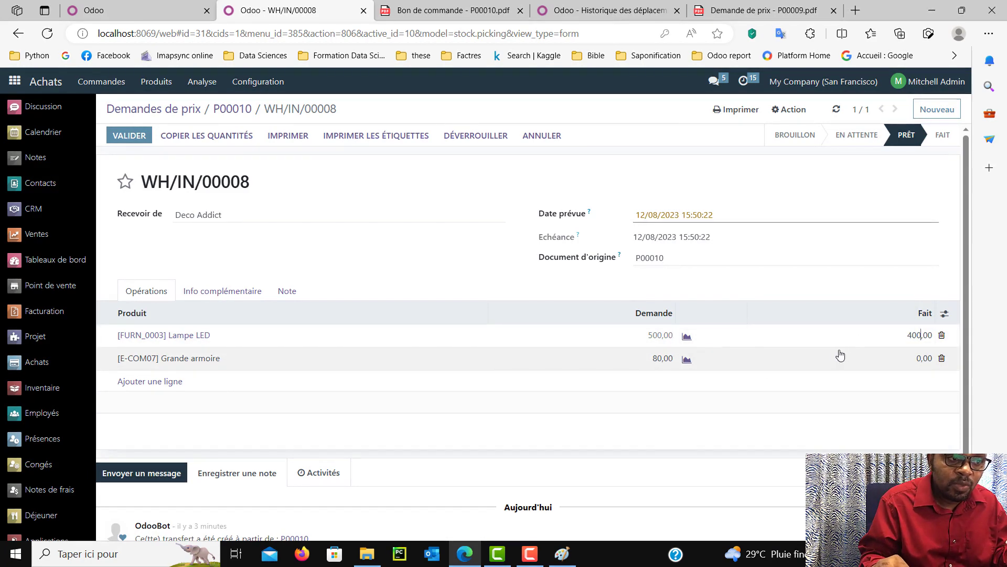
pyautogui.click(870, 358)
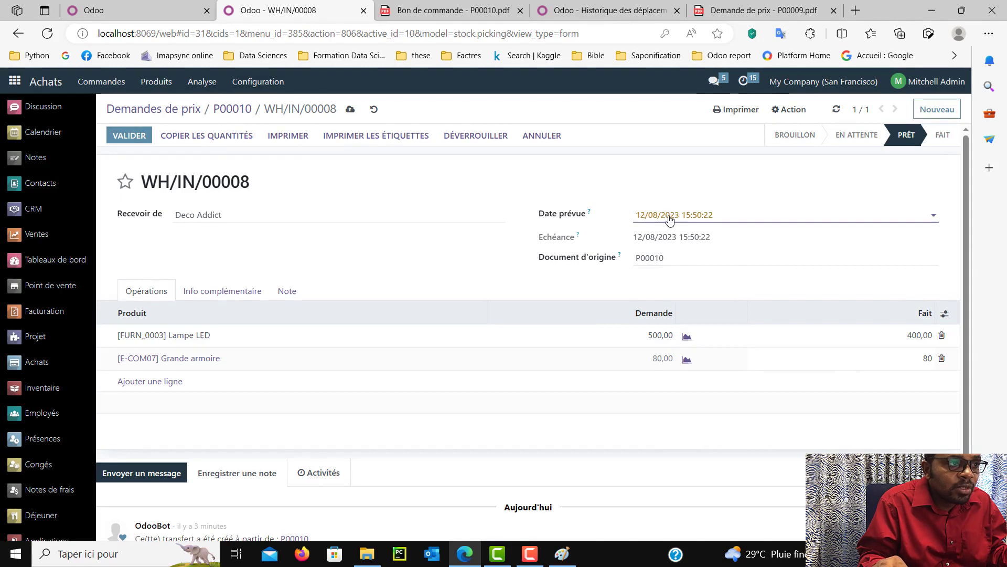
# Validate the Deco Addict receipt without a backorder and print its Bon de livraison as a PDF
pyautogui.click(132, 135)
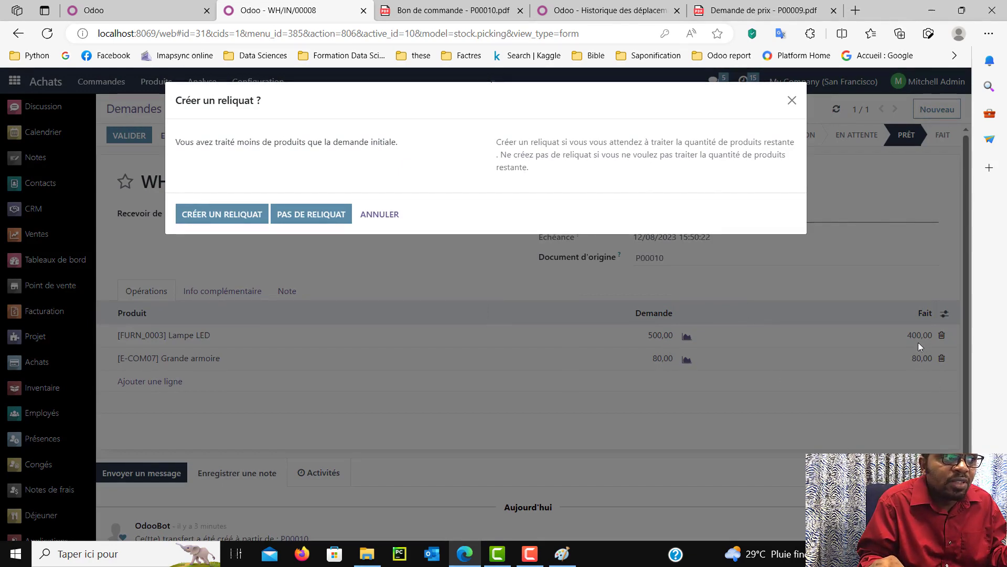
pyautogui.click(297, 213)
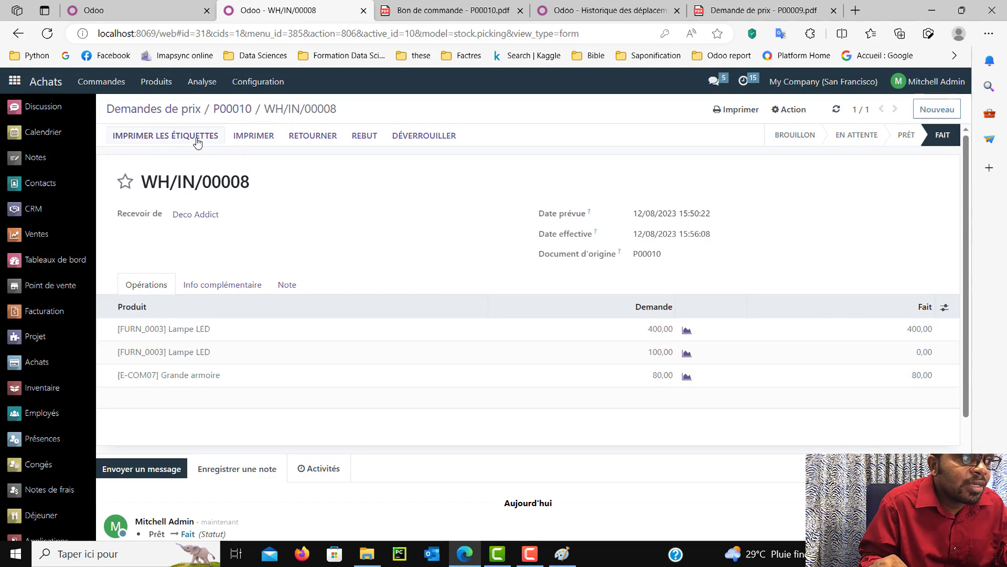
pyautogui.click(261, 137)
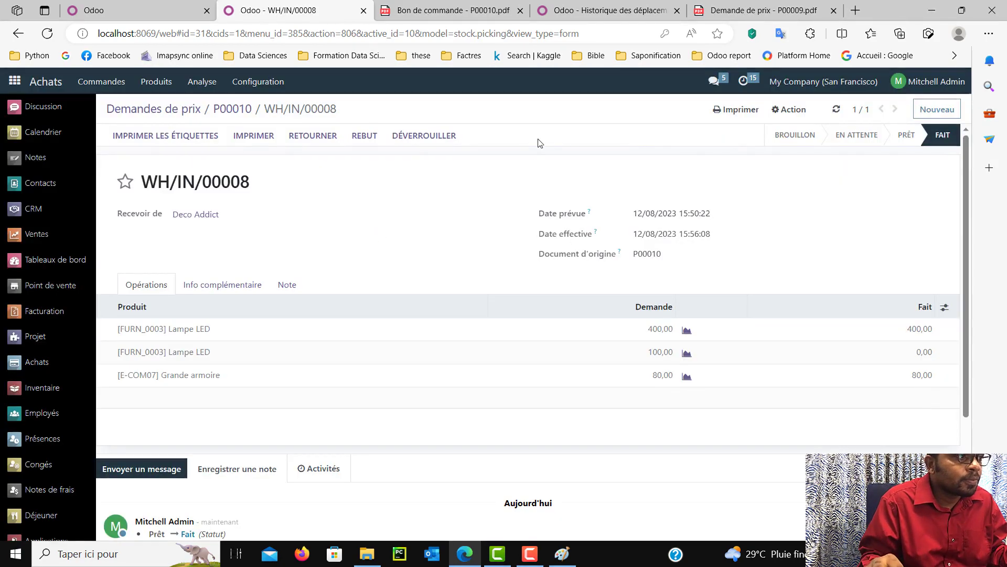
pyautogui.click(717, 90)
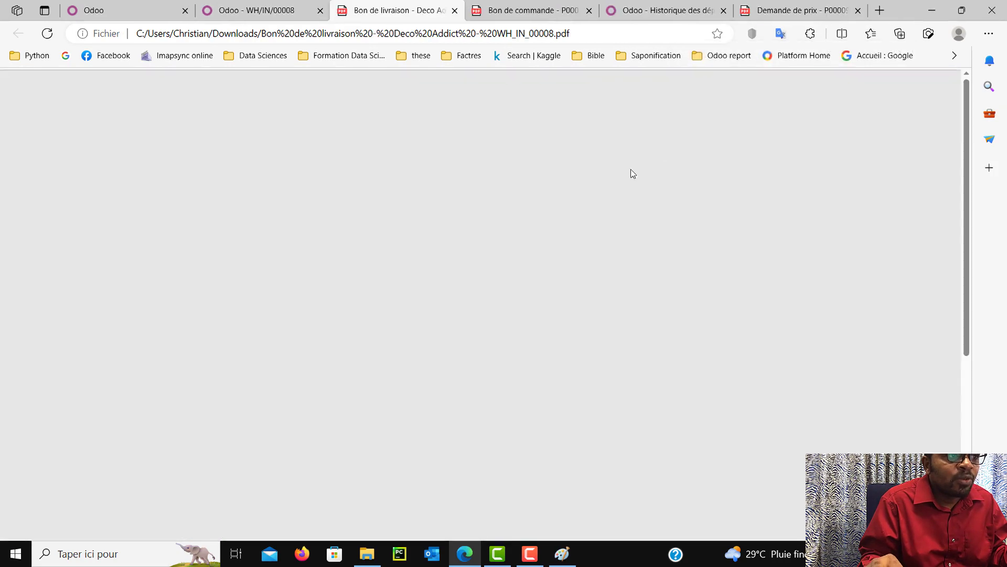
# Review the Bon de livraison PDF's addresses and its ordered and delivered quantities, and close it to return to the receipt
pyautogui.scroll(-4, 560, 280)
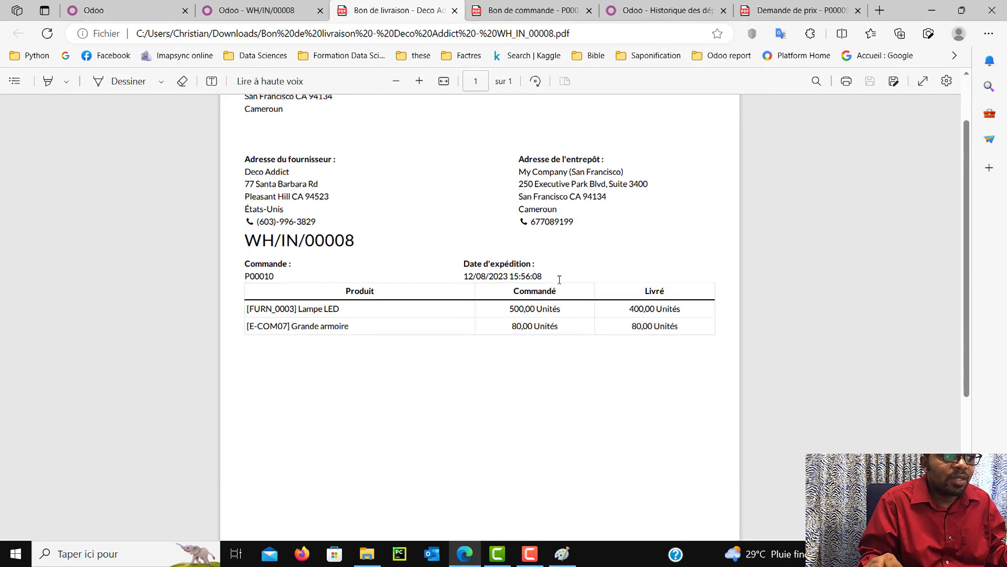
pyautogui.scroll(-2, 555, 276)
pyautogui.scroll(6, 556, 277)
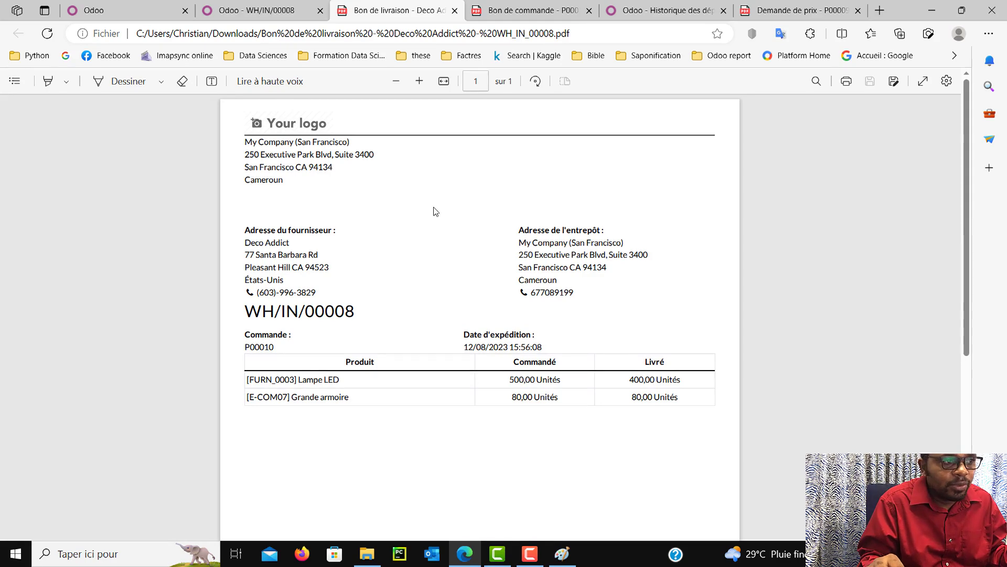
pyautogui.click(454, 10)
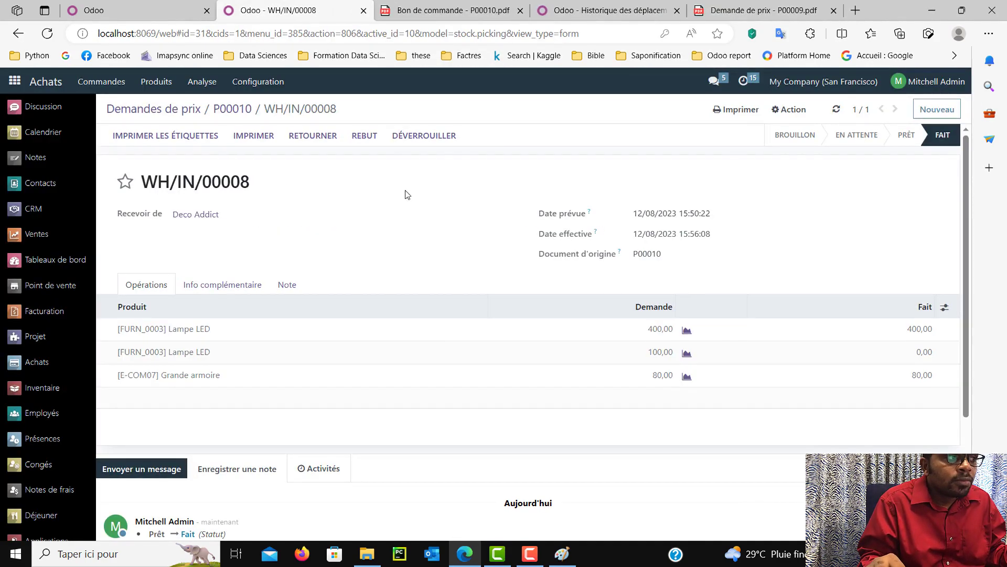
# Return to order P00010 and create a draft supplier invoice from it
pyautogui.click(226, 109)
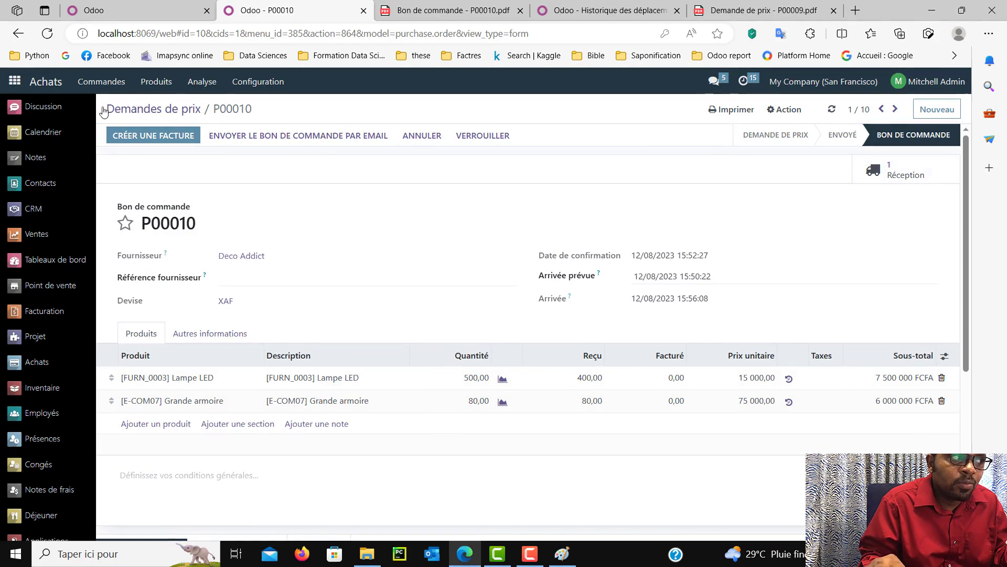
pyautogui.click(156, 137)
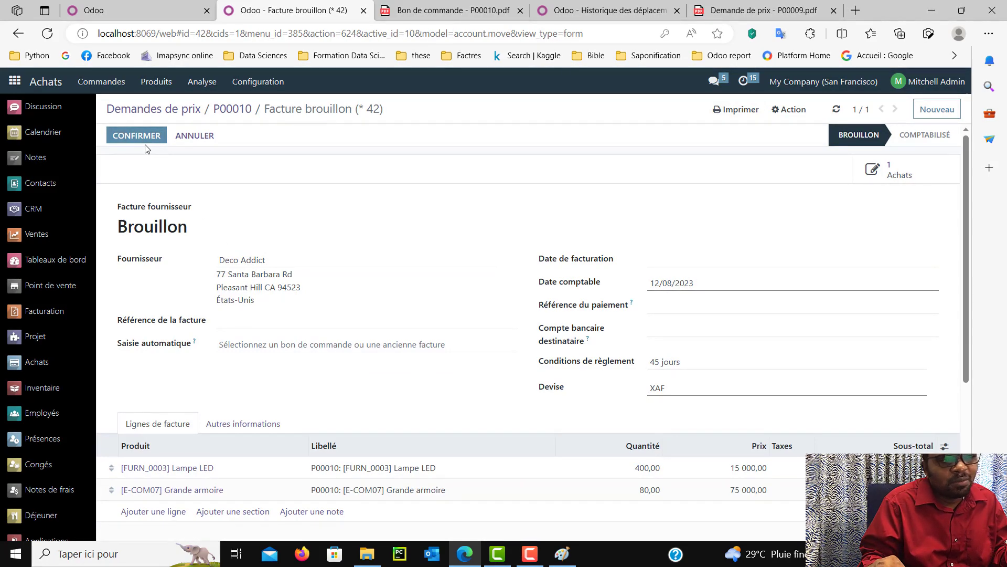
# Set the draft supplier invoice's Date de facturation to 12/08/2023 and confirm the invoice
pyautogui.scroll(-1, 427, 348)
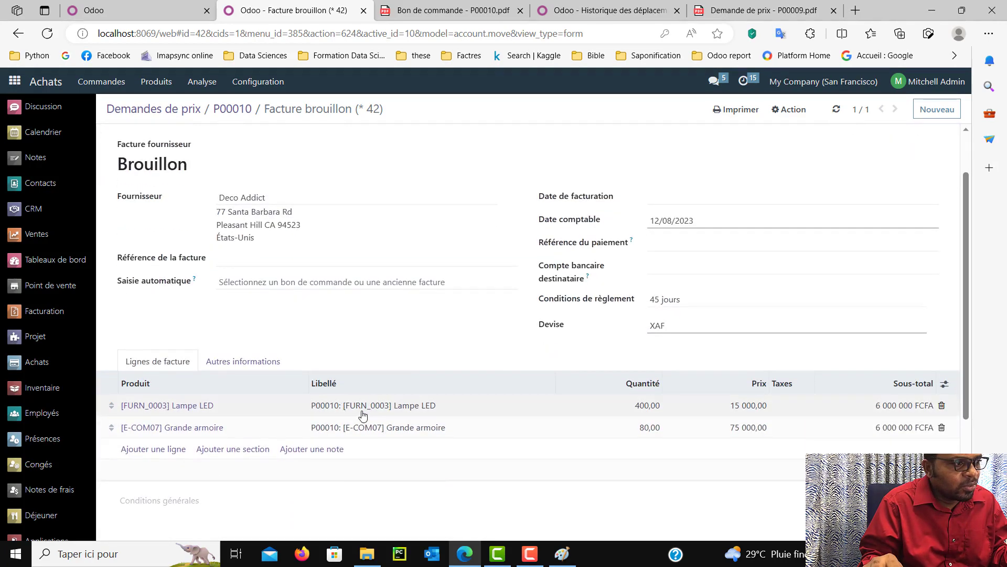
pyautogui.click(256, 366)
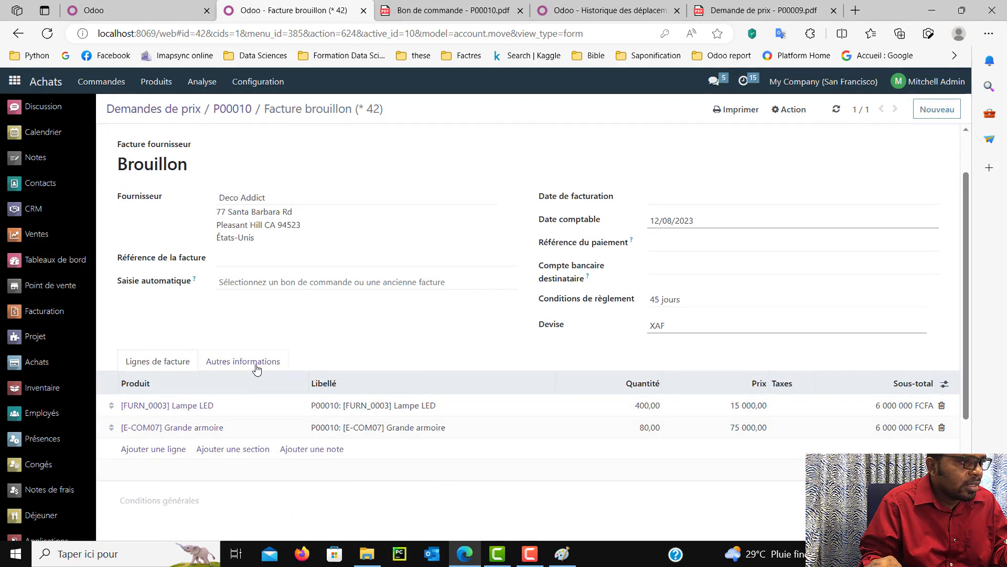
pyautogui.click(173, 355)
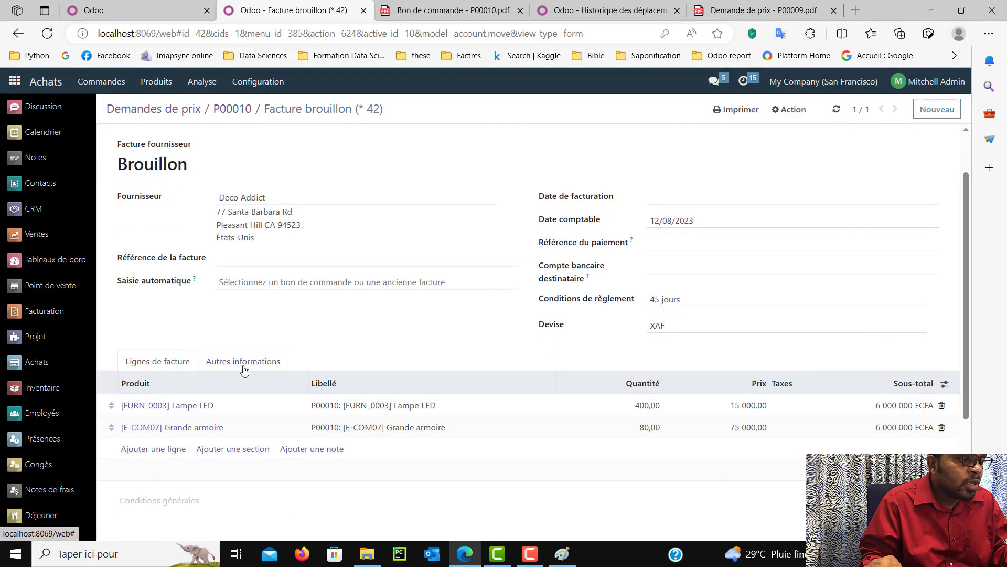
pyautogui.click(243, 363)
pyautogui.click(178, 364)
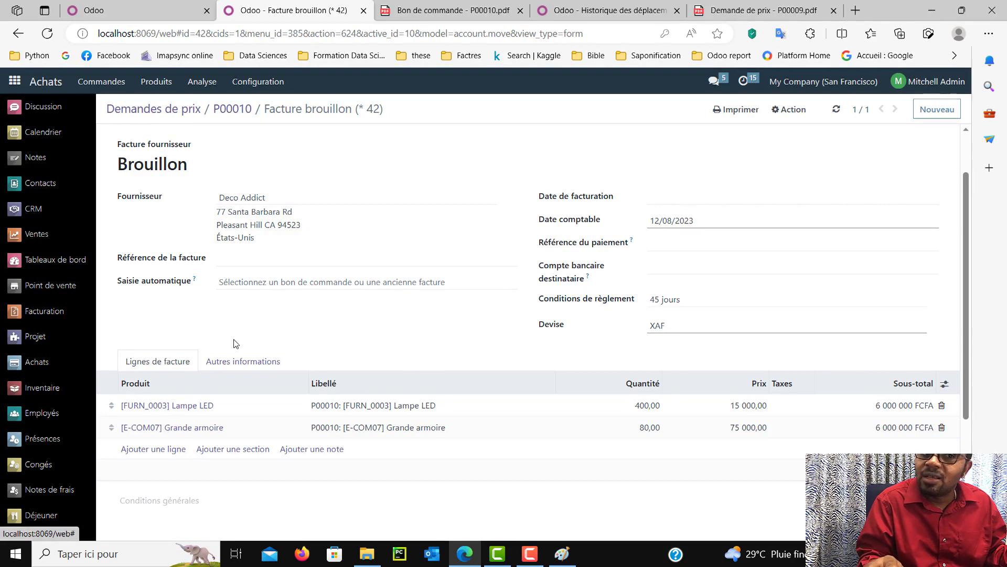
pyautogui.click(675, 199)
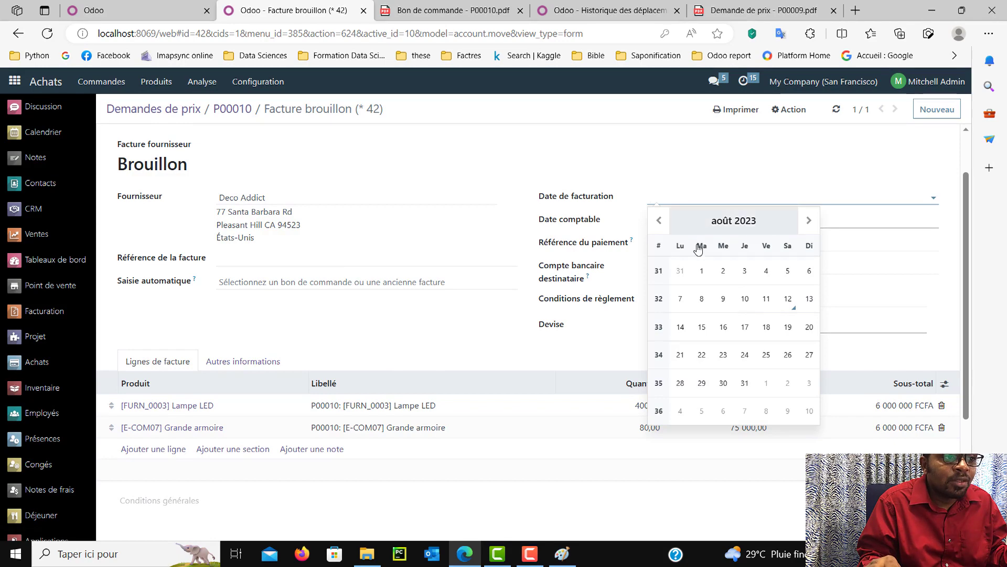
pyautogui.click(788, 299)
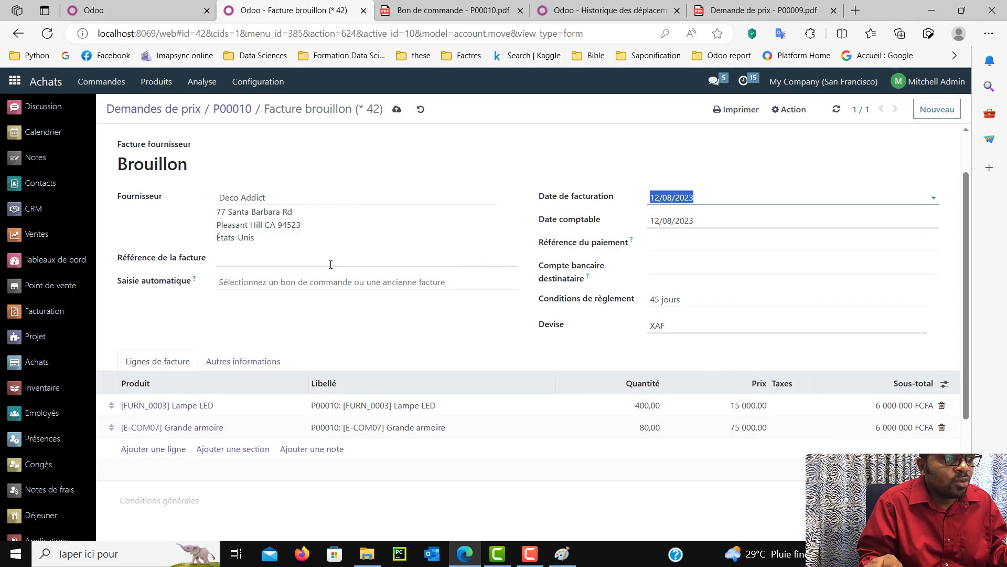
pyautogui.click(152, 137)
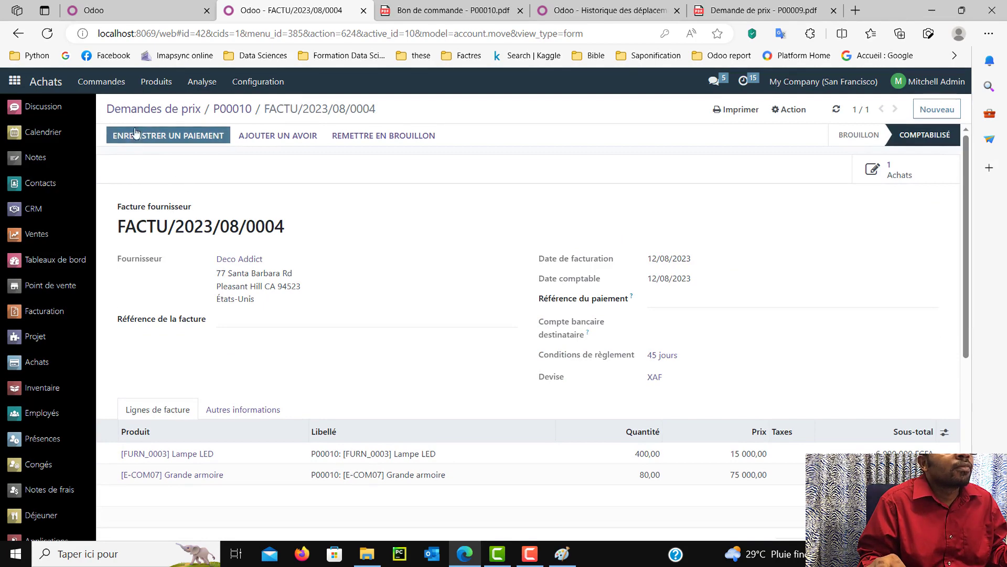
# Check the posted invoice's lines and total, and register its full payment through the Banque journal
pyautogui.scroll(-3, 353, 223)
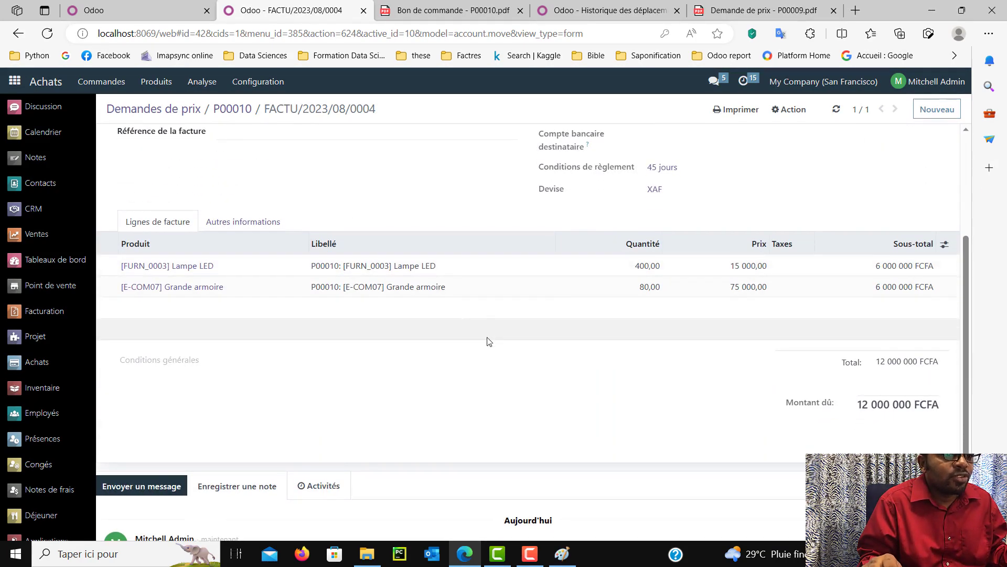
pyautogui.scroll(3, 450, 272)
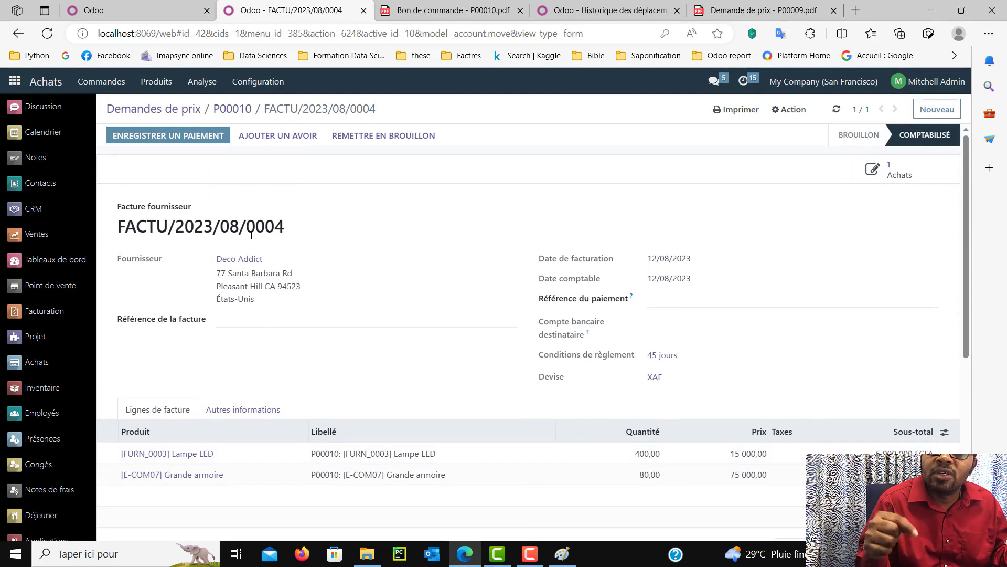
pyautogui.click(199, 140)
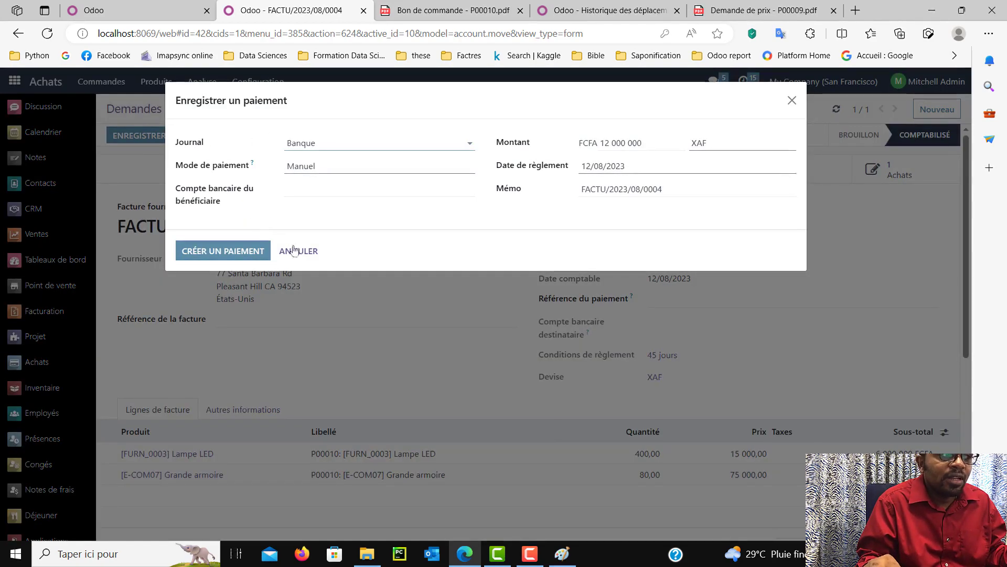
pyautogui.click(472, 144)
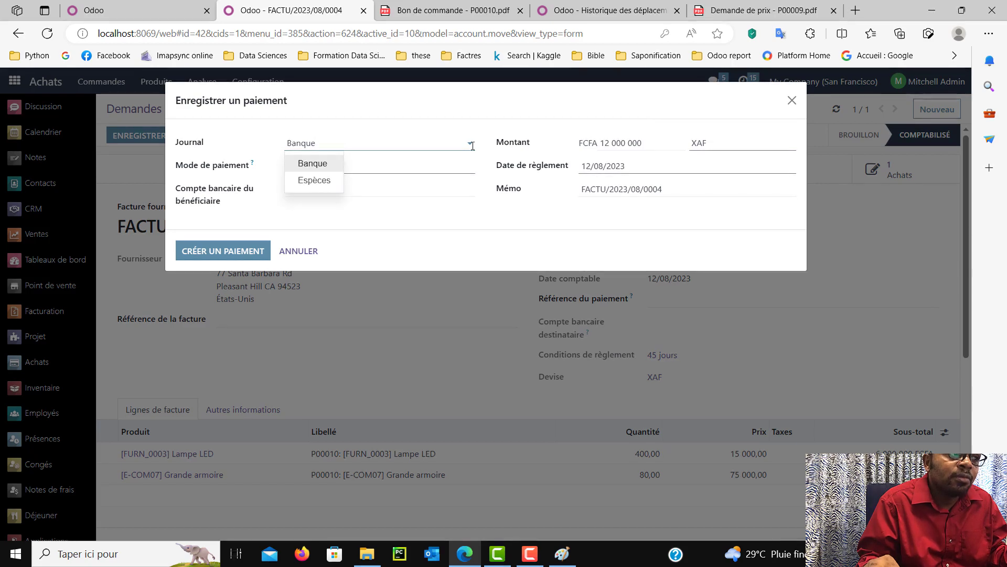
pyautogui.click(314, 164)
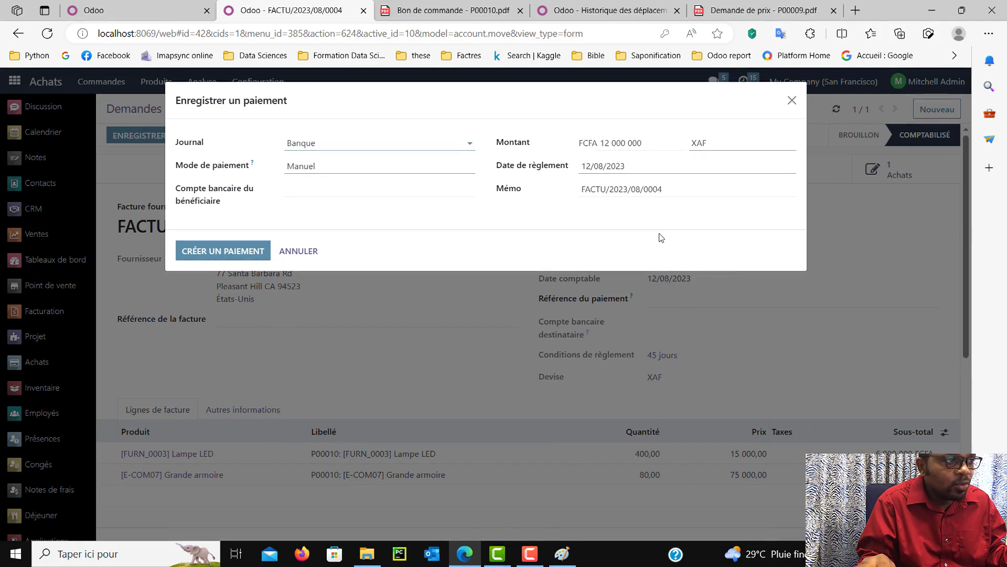
pyautogui.click(219, 252)
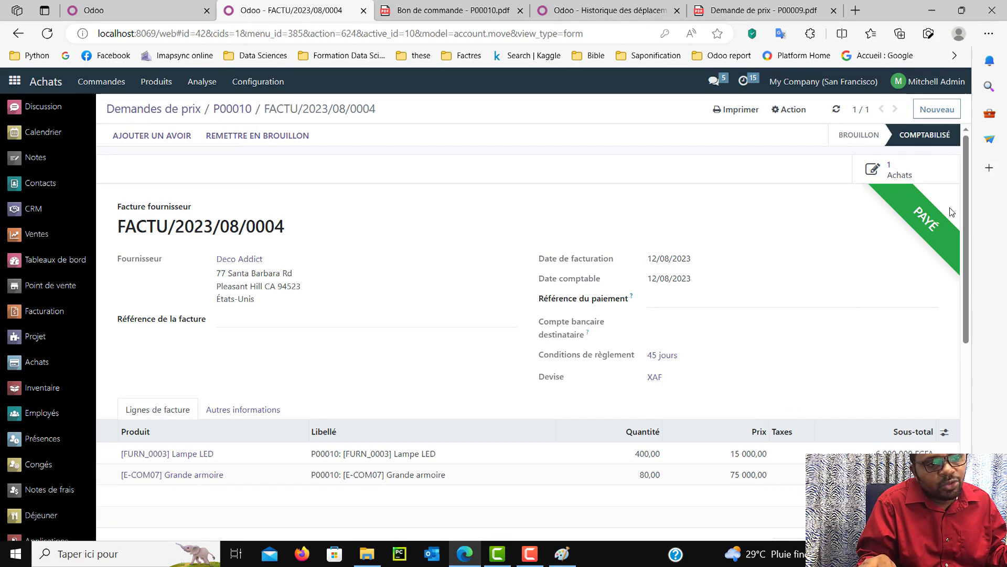
# Examine the paid invoice's amount due, the accounting details of its payment and its activity history
pyautogui.scroll(-5, 947, 231)
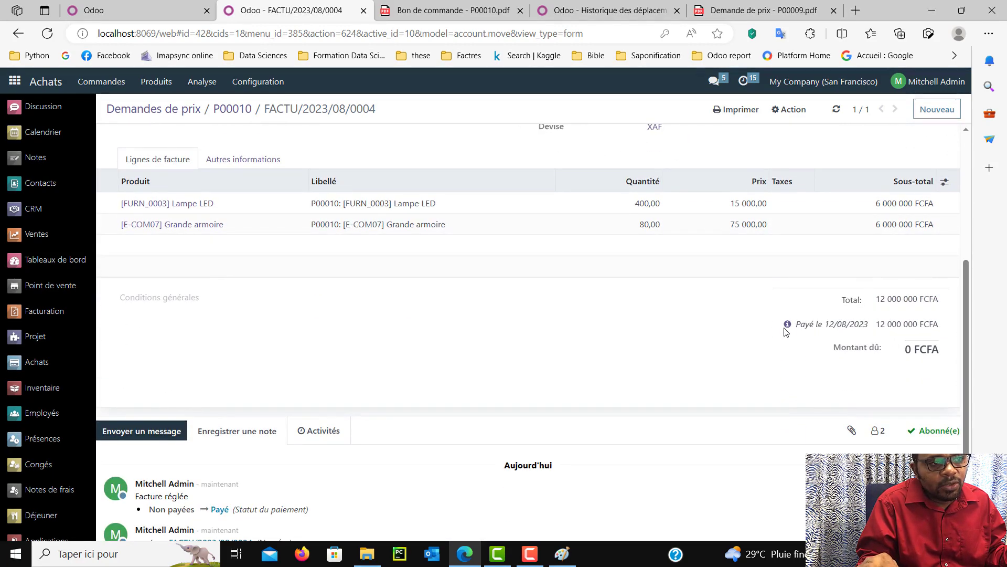
pyautogui.click(787, 325)
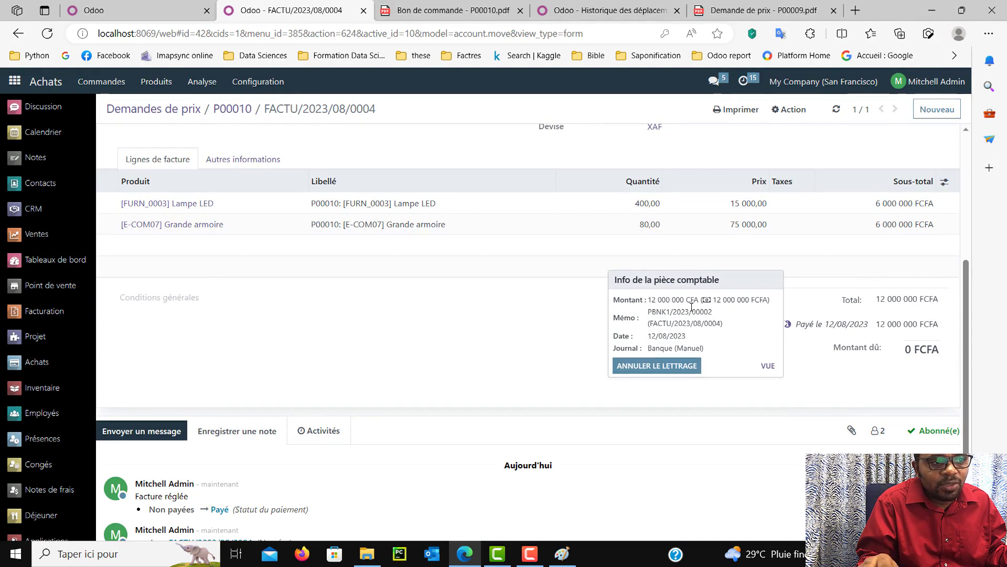
pyautogui.scroll(-3, 622, 239)
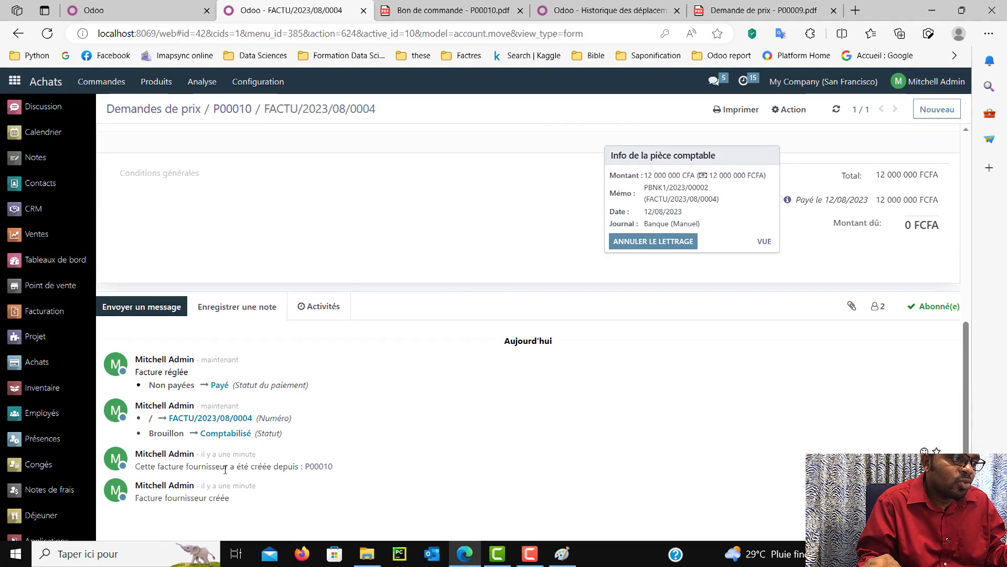
pyautogui.scroll(5, 341, 257)
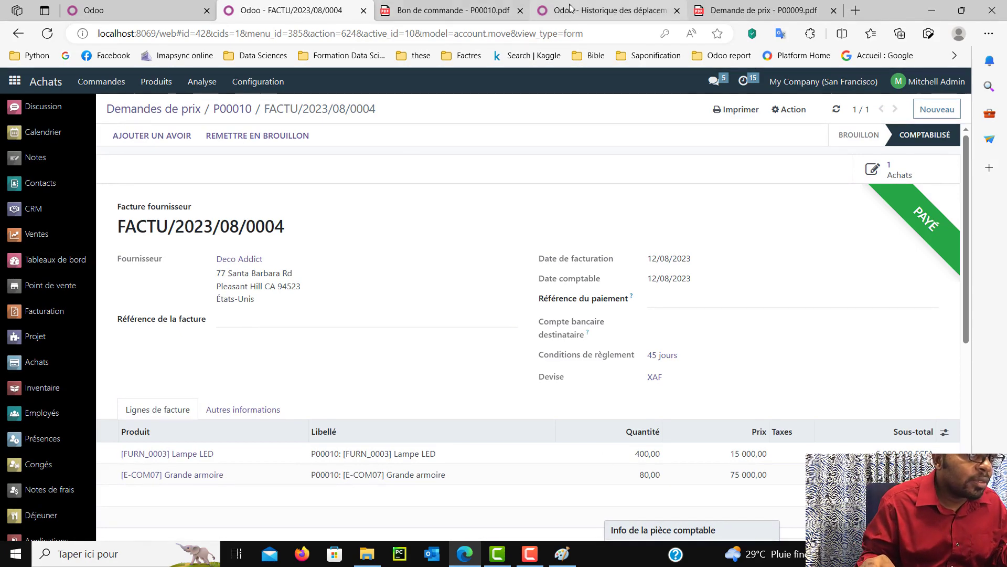
pyautogui.scroll(-1, 500, 371)
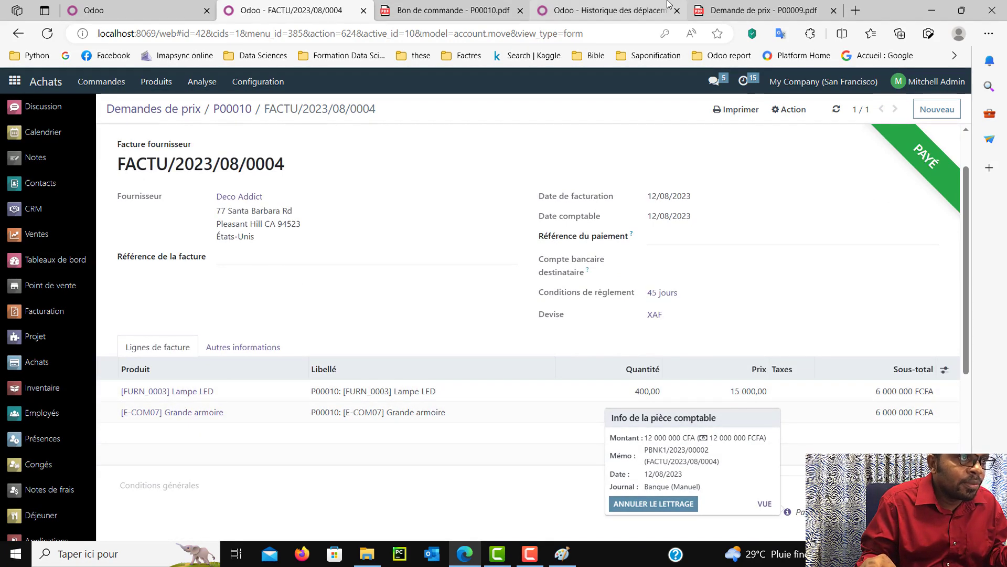
# Switch to Inventaire, list the products without the default filter and search for "lamp" to check the stock
pyautogui.click(603, 10)
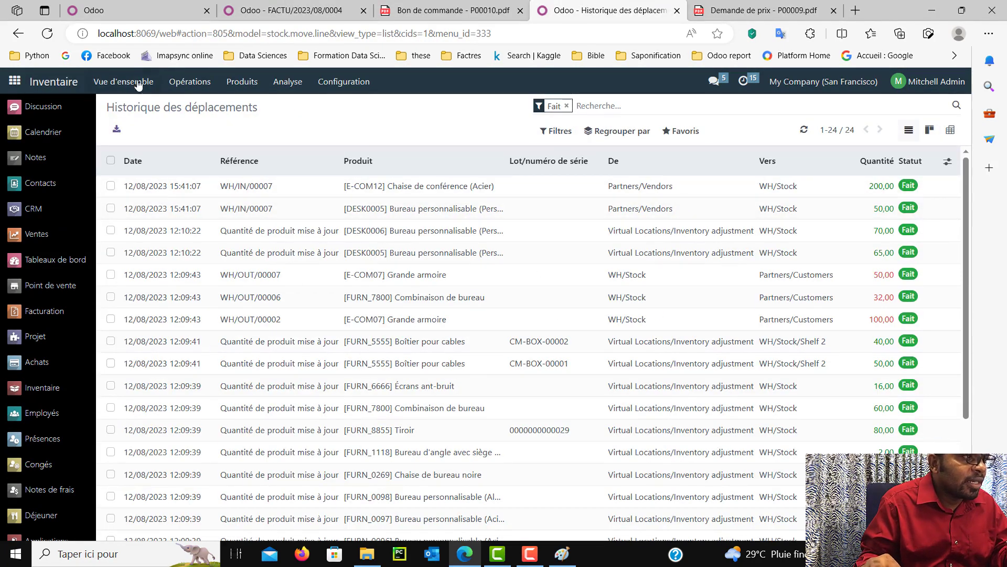
pyautogui.click(272, 82)
pyautogui.moveTo(254, 88)
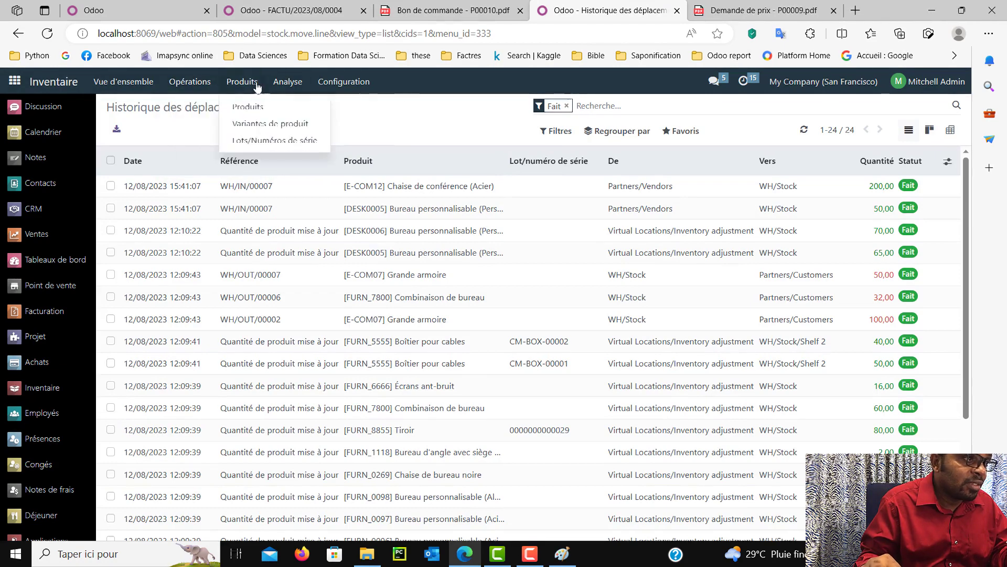
pyautogui.click(238, 106)
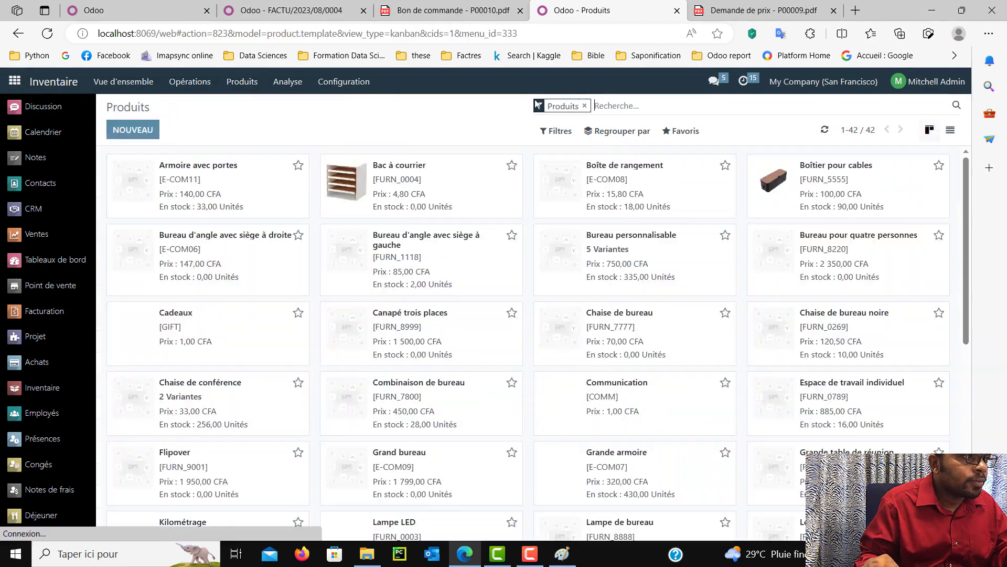
pyautogui.click(585, 107)
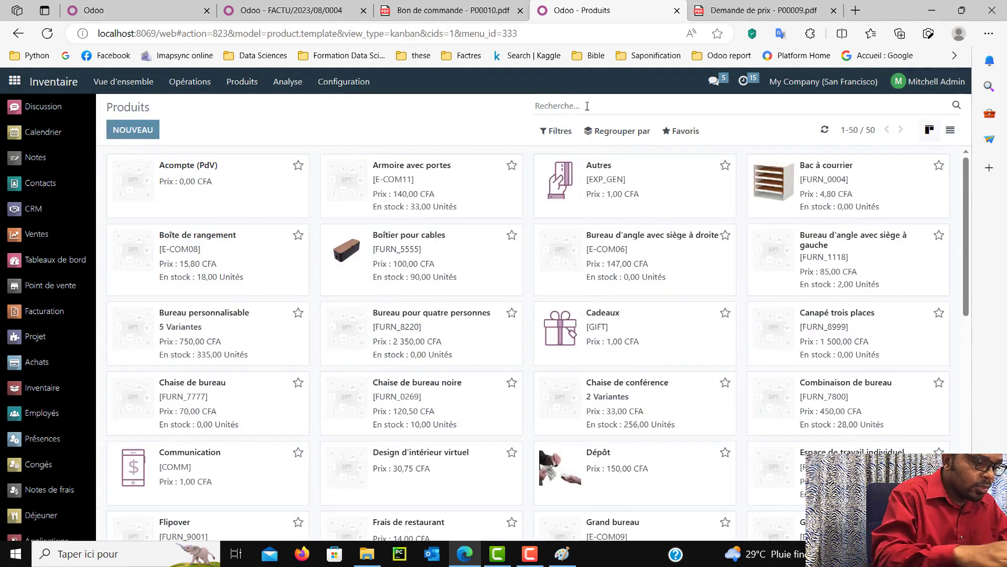
pyautogui.write('lamp')
pyautogui.press('Return')
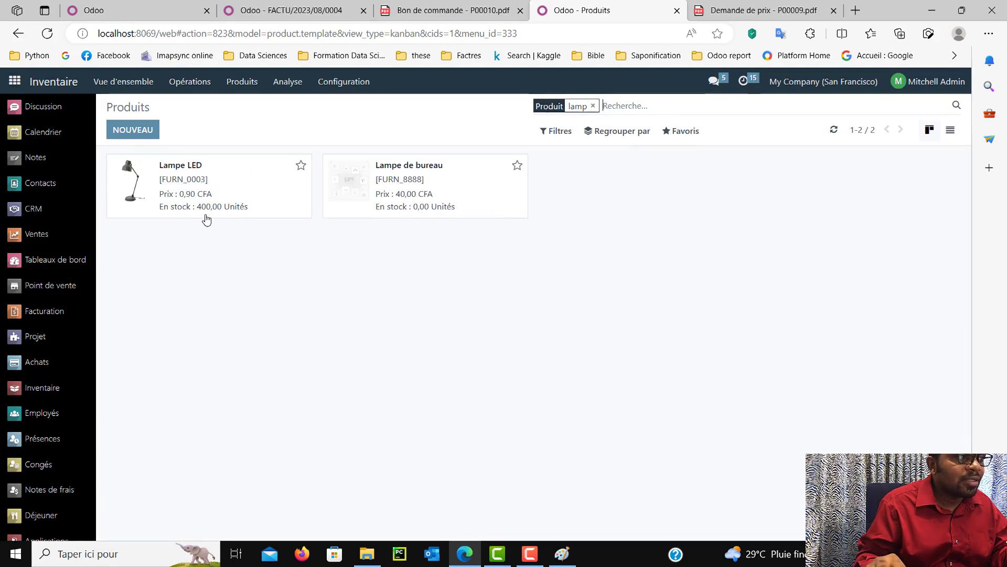
# Compare the quantities on the paid invoice with the lamp stock shown in the Inventaire product list
pyautogui.click(297, 18)
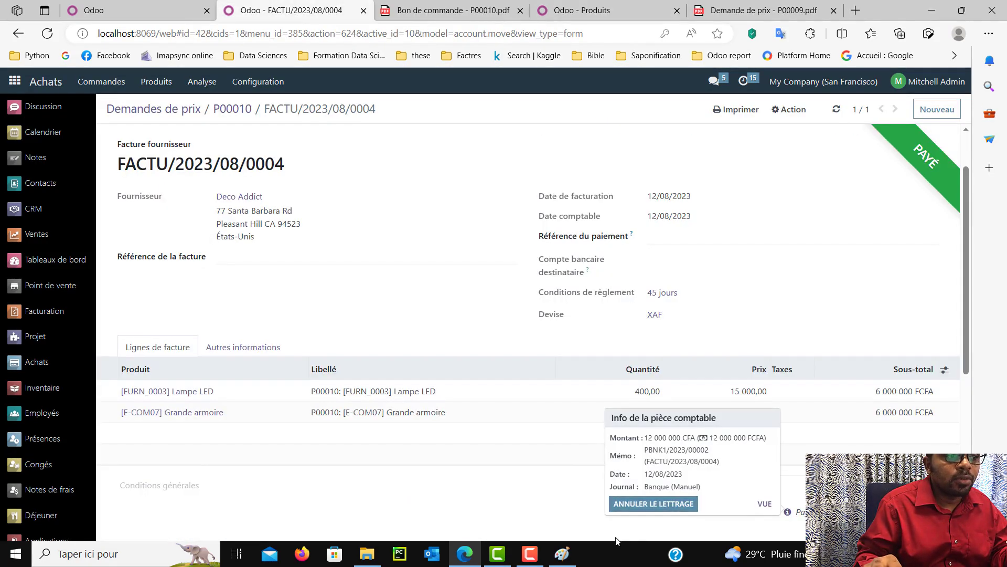
pyautogui.click(423, 254)
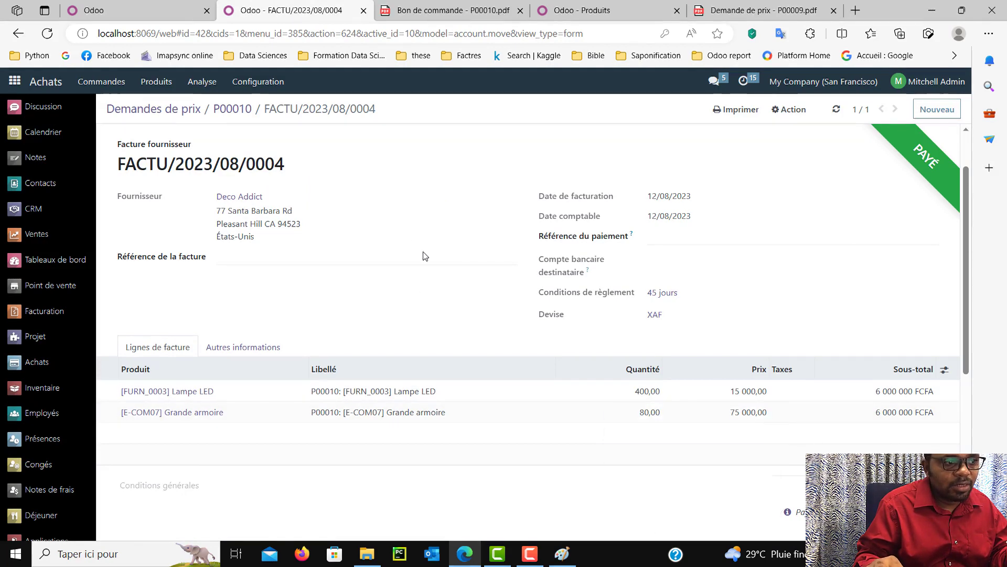
pyautogui.click(583, 11)
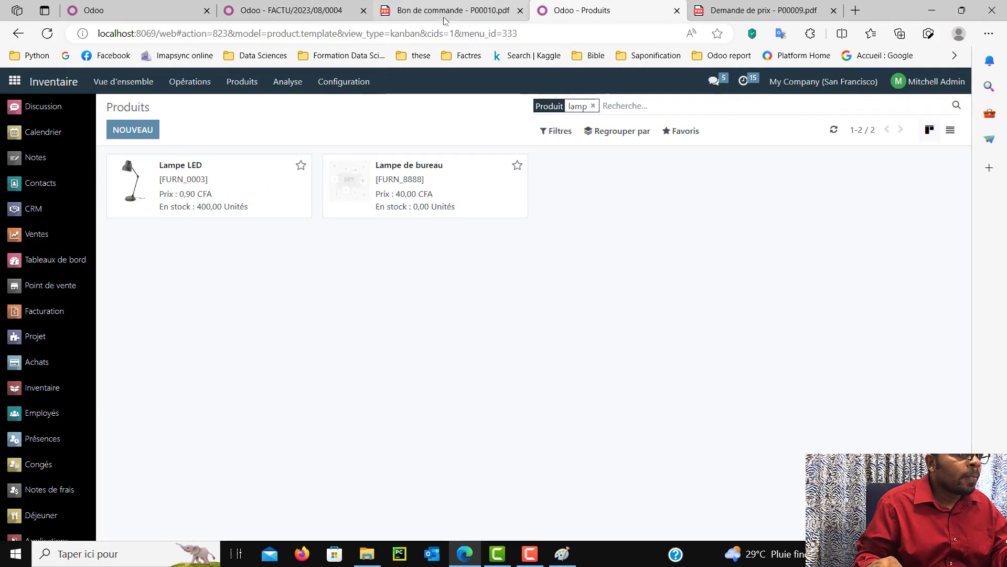
pyautogui.click(238, 92)
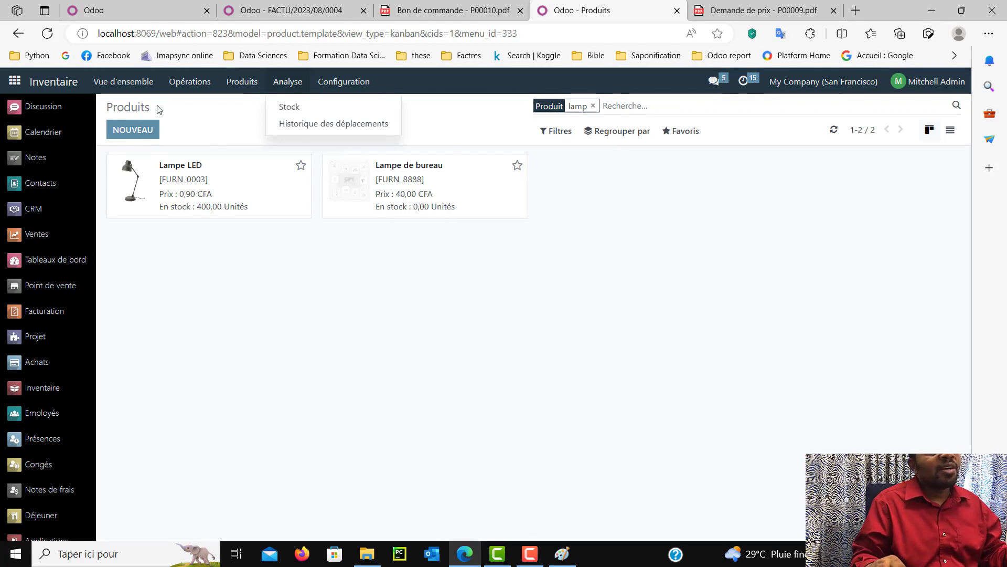